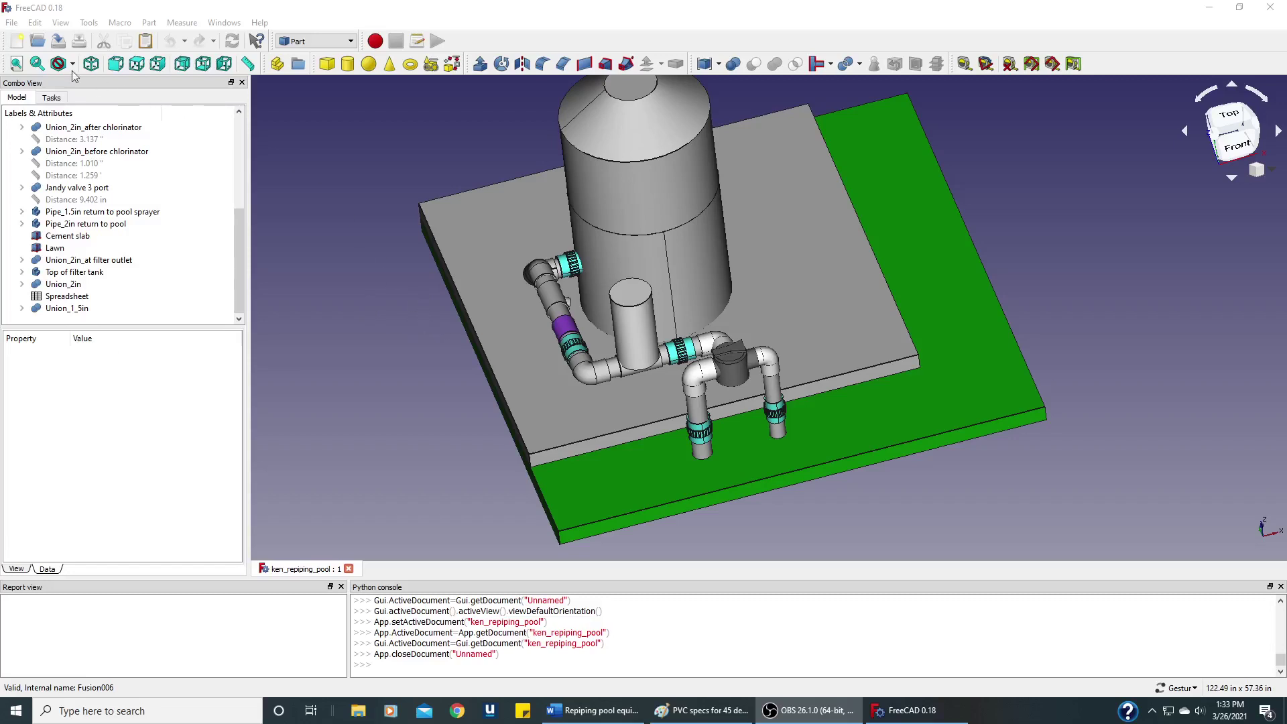
# Start a new empty document and switch to the Part Design workbench
pyautogui.click(18, 43)
pyautogui.click(17, 44)
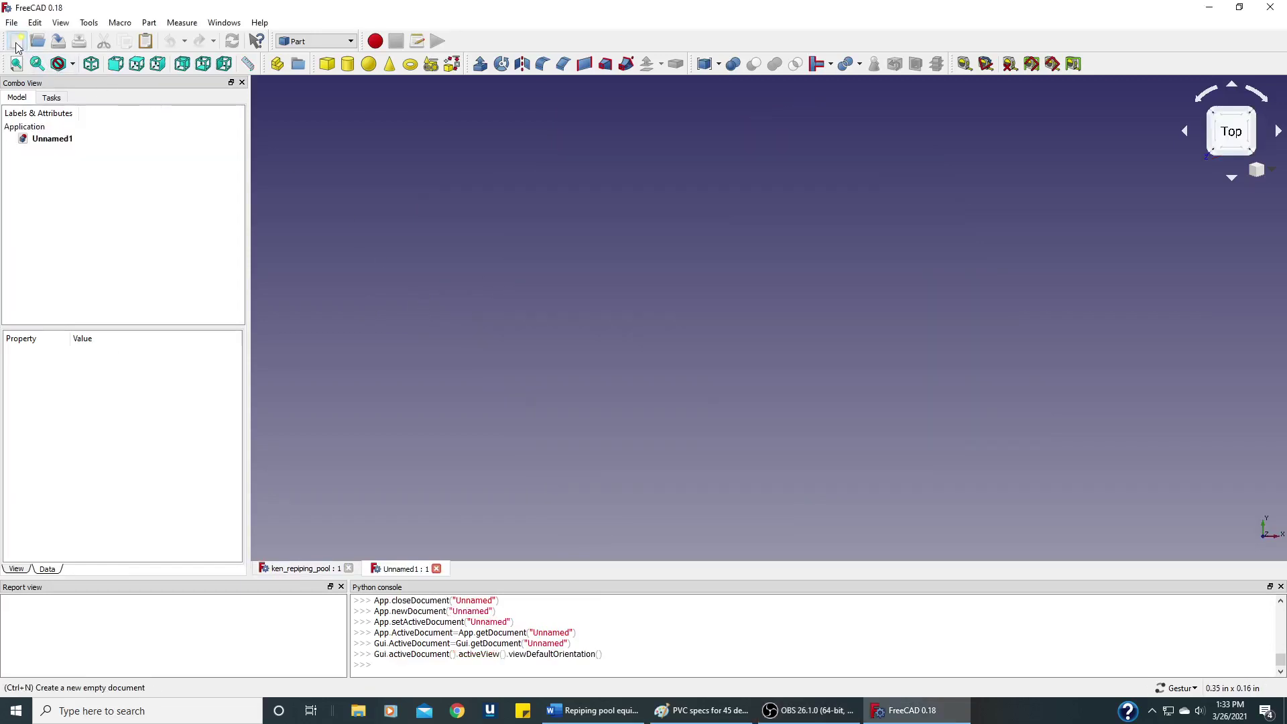
pyautogui.click(54, 97)
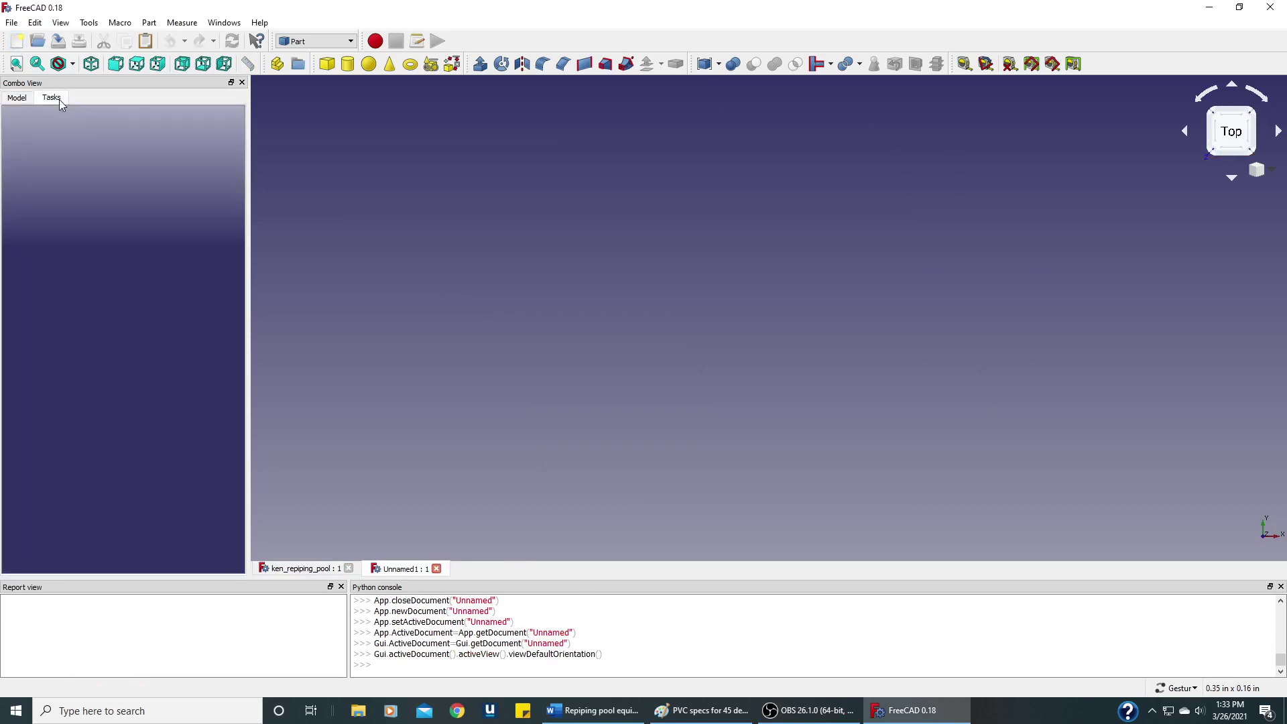
pyautogui.click(337, 41)
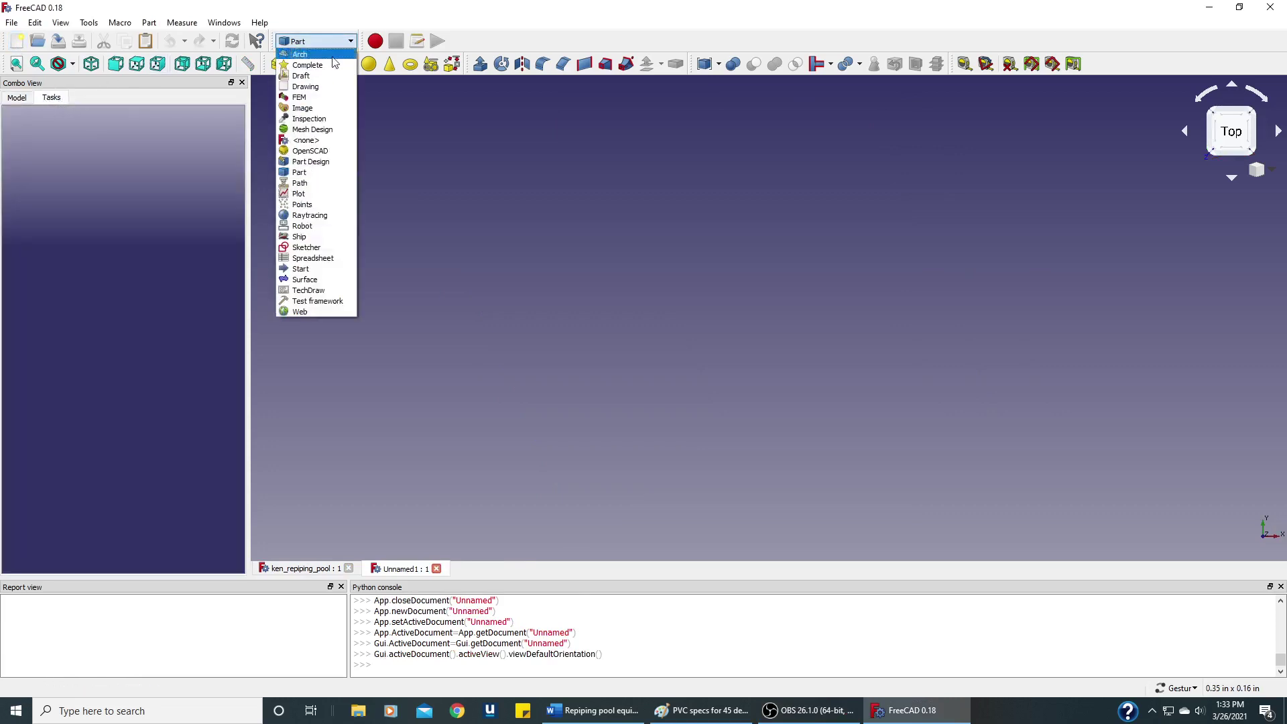
pyautogui.click(319, 161)
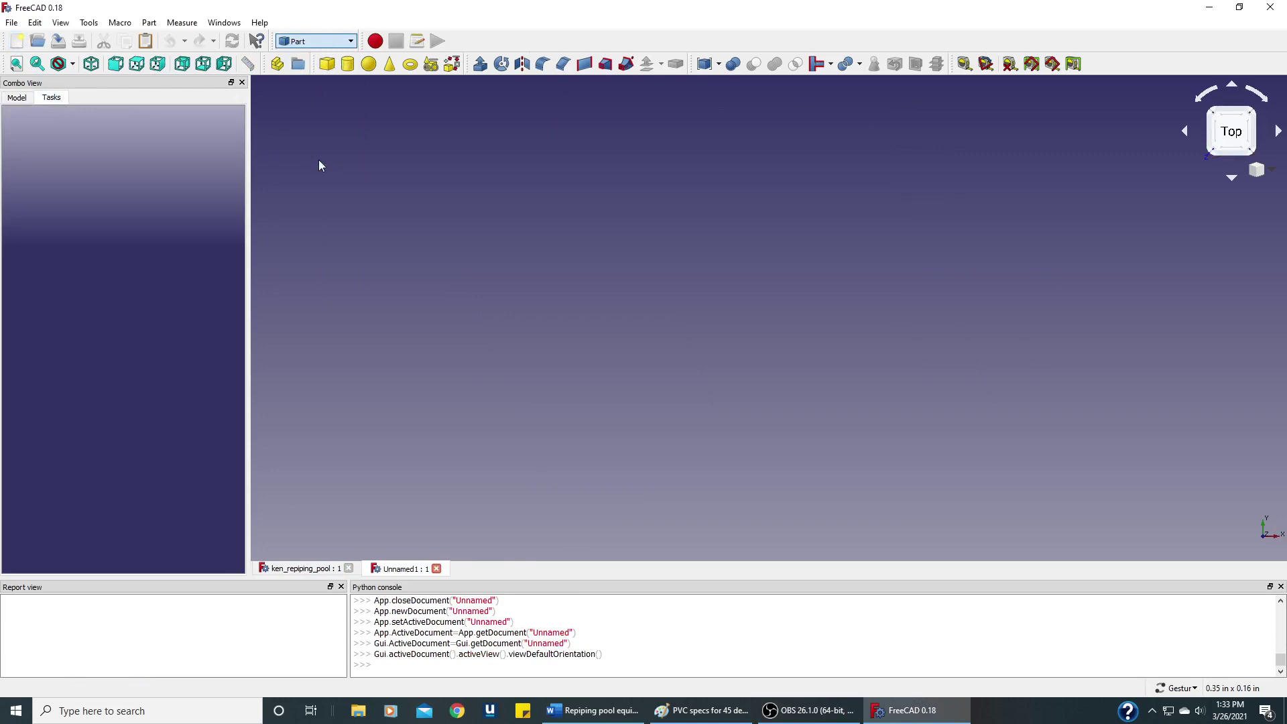
# Create a Body and open a new sketch on the XY plane
pyautogui.click(53, 140)
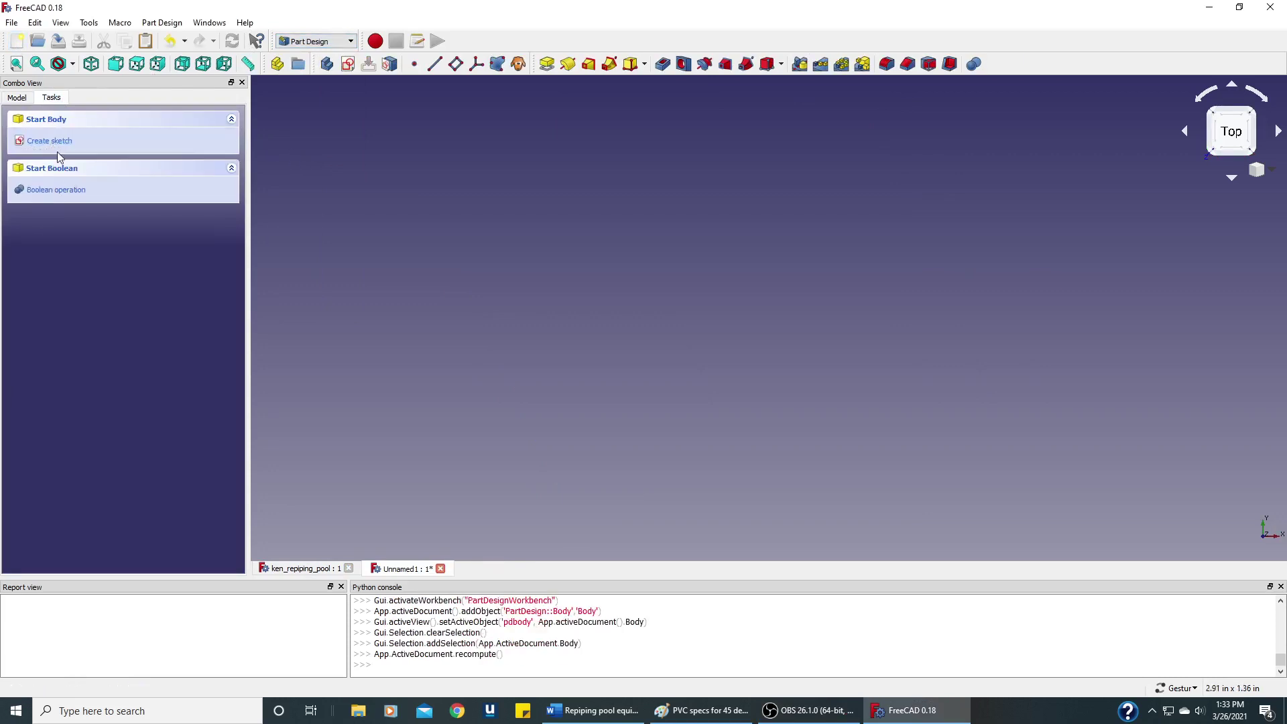
pyautogui.click(61, 140)
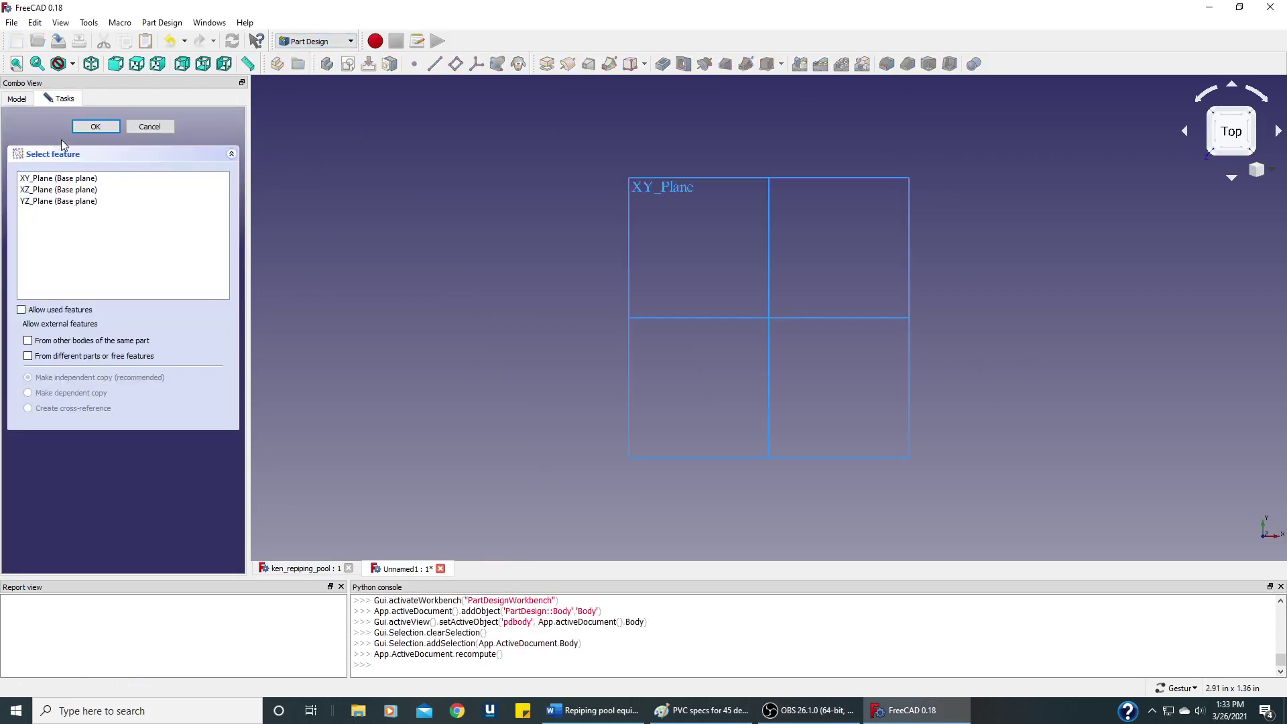
pyautogui.click(70, 180)
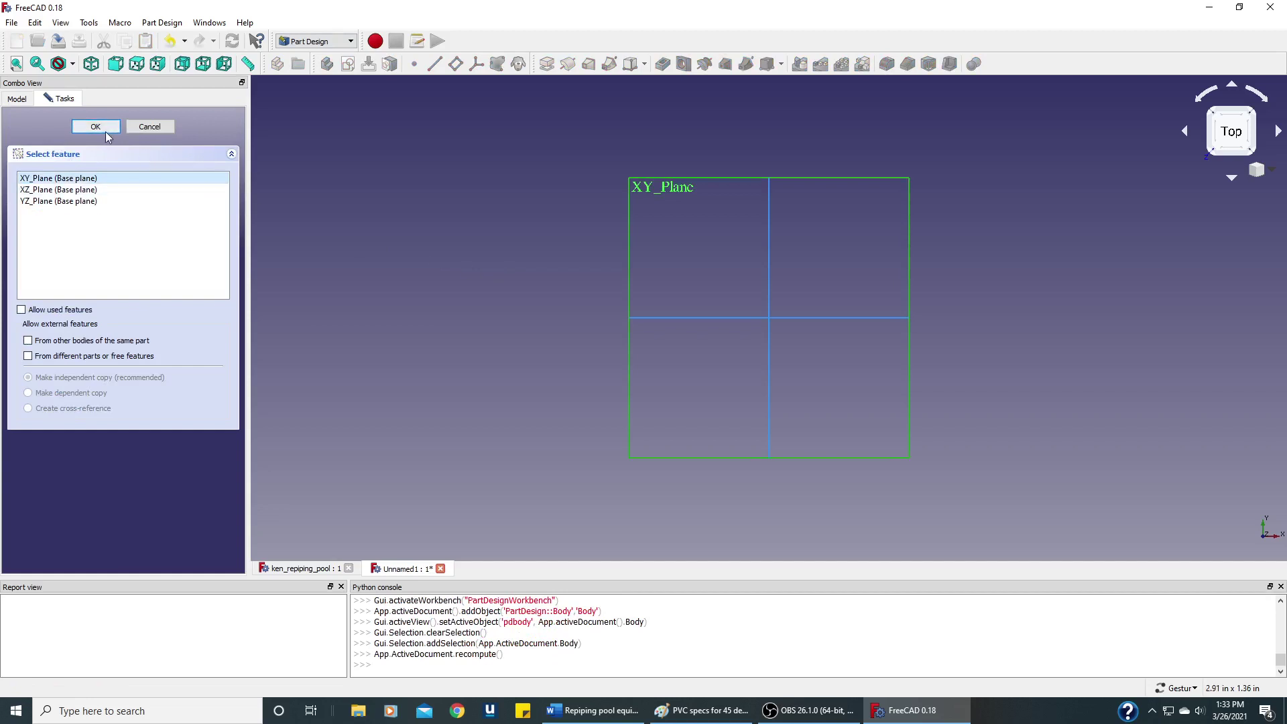
pyautogui.click(96, 126)
pyautogui.scroll(-6, 807, 292)
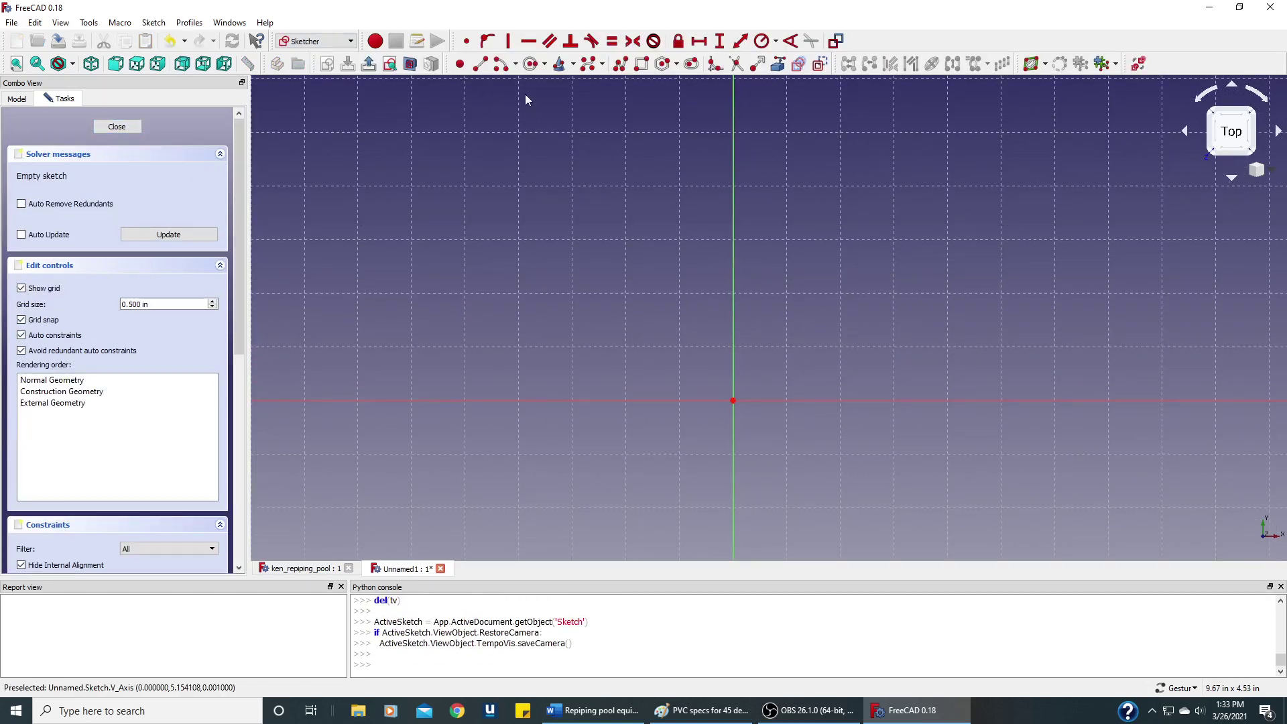
# Draw a vertical line up from the origin and remove the redundant Vertical constraint
pyautogui.click(480, 64)
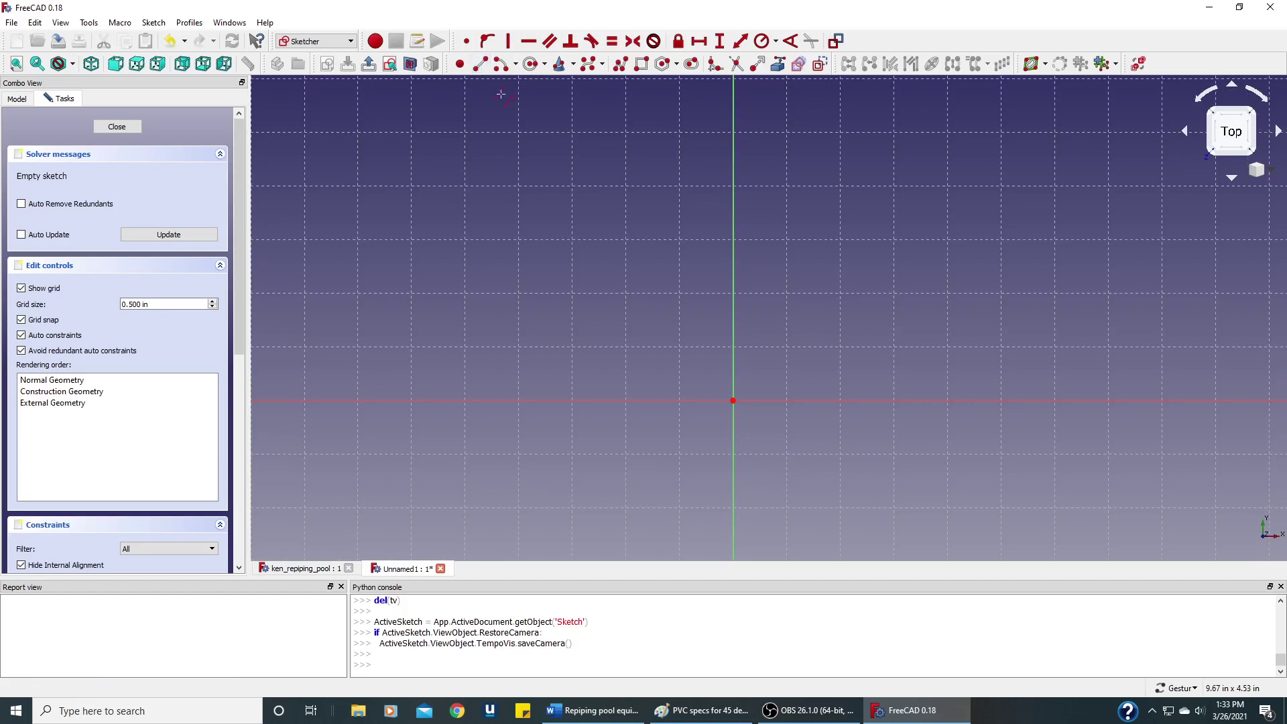
pyautogui.click(733, 400)
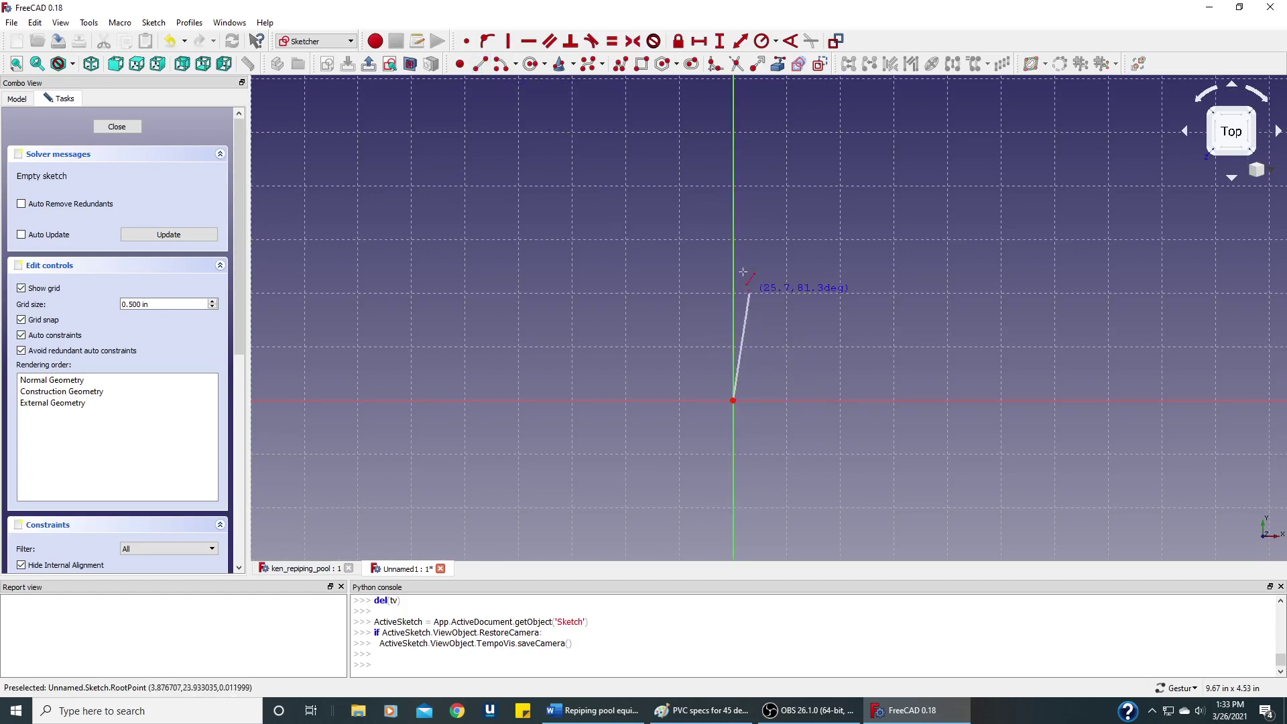
pyautogui.click(734, 240)
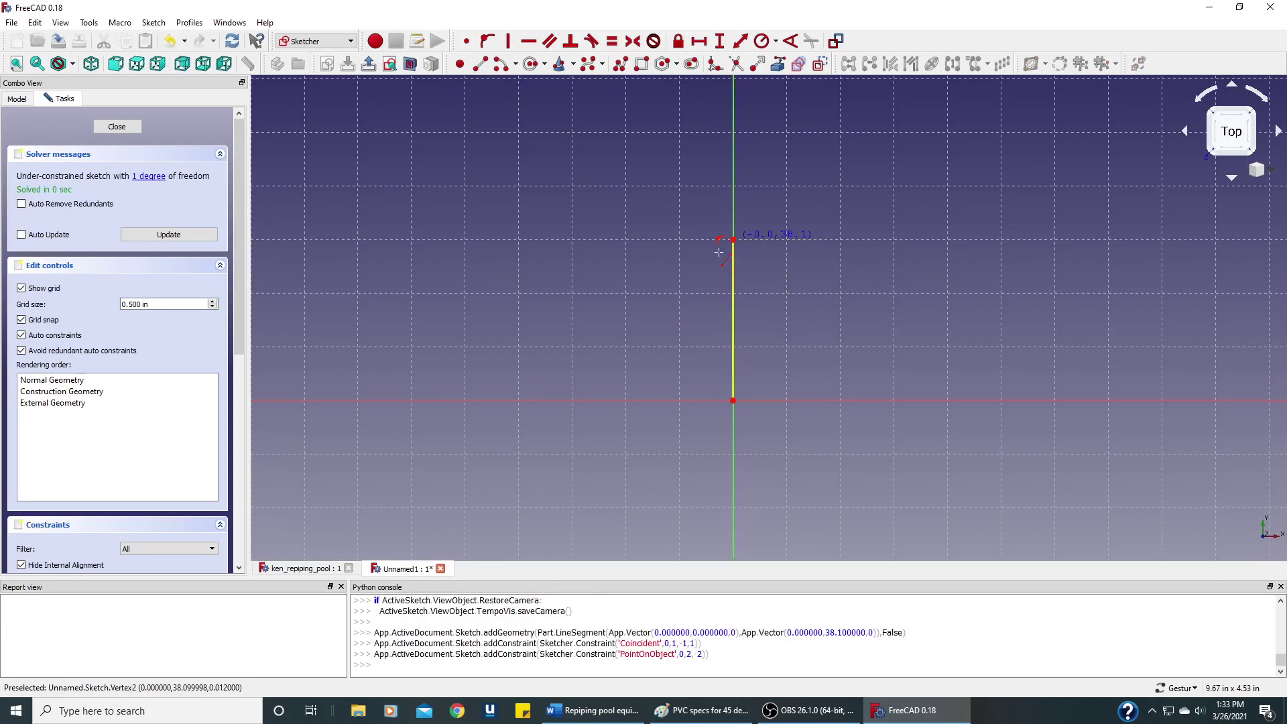
pyautogui.press('Escape')
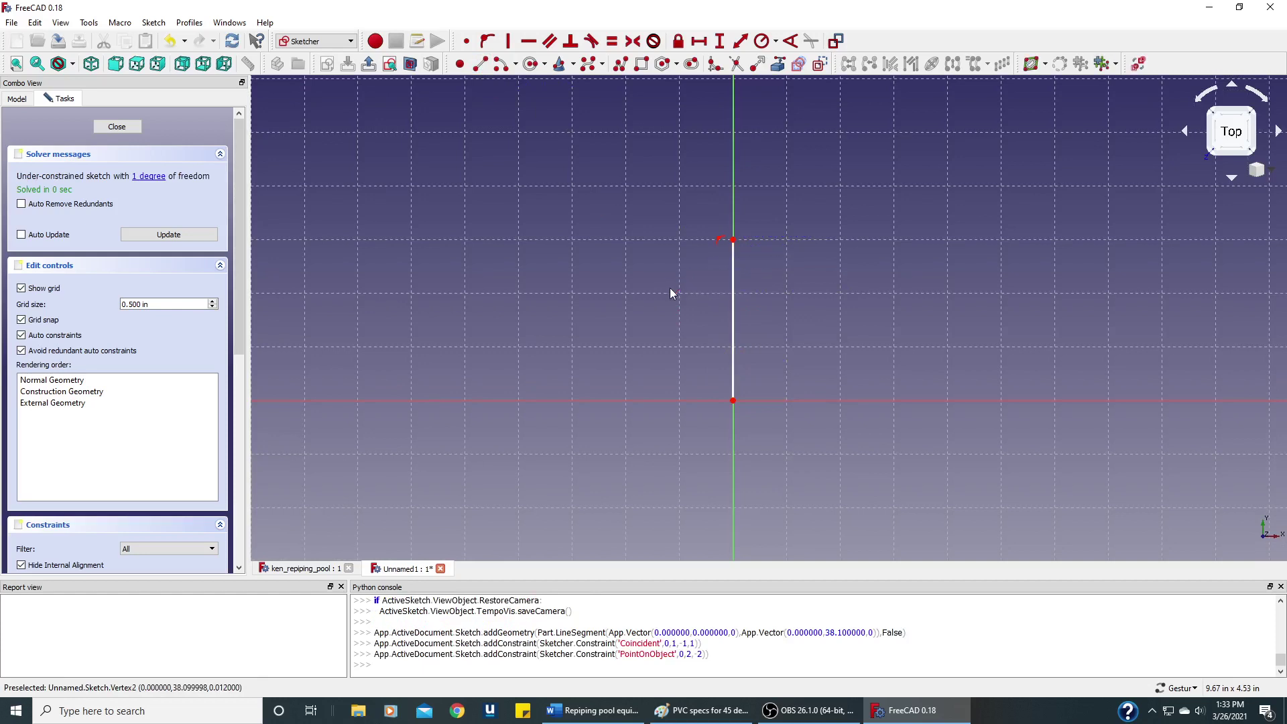
pyautogui.click(734, 293)
pyautogui.click(509, 41)
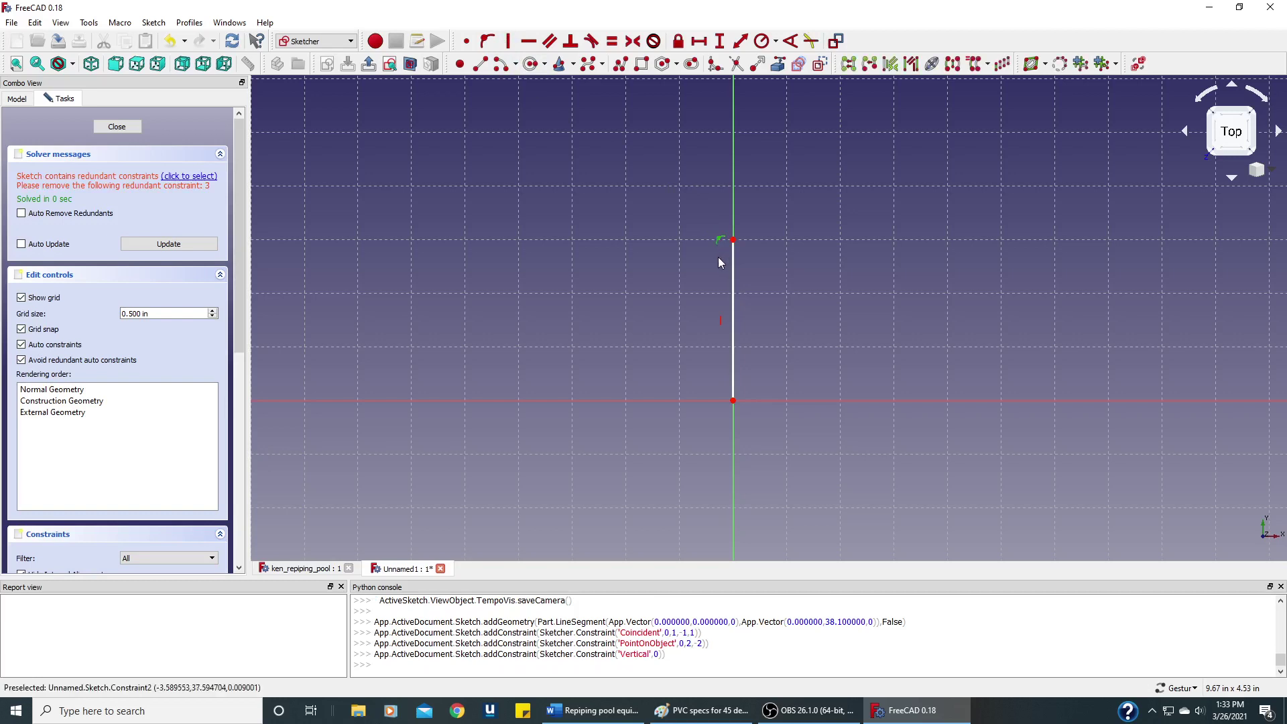
pyautogui.press('Delete')
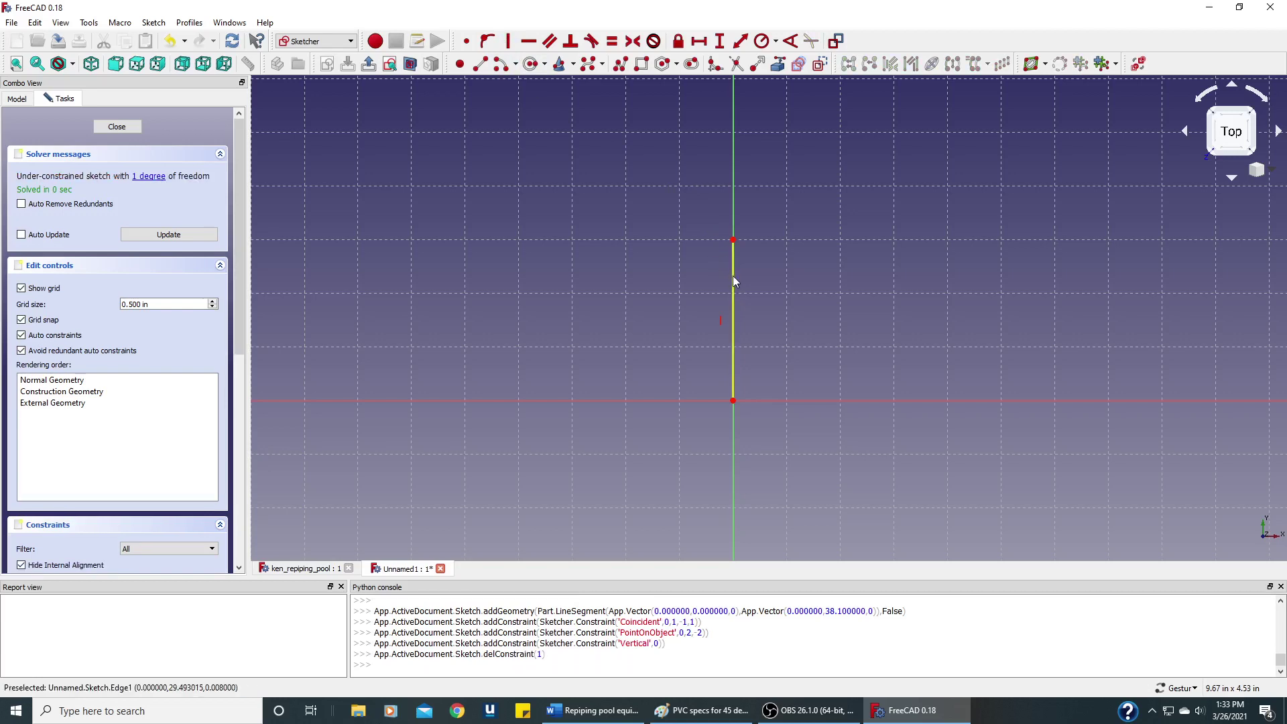
# Give the line a vertical distance constraint of 8 in
pyautogui.click(733, 275)
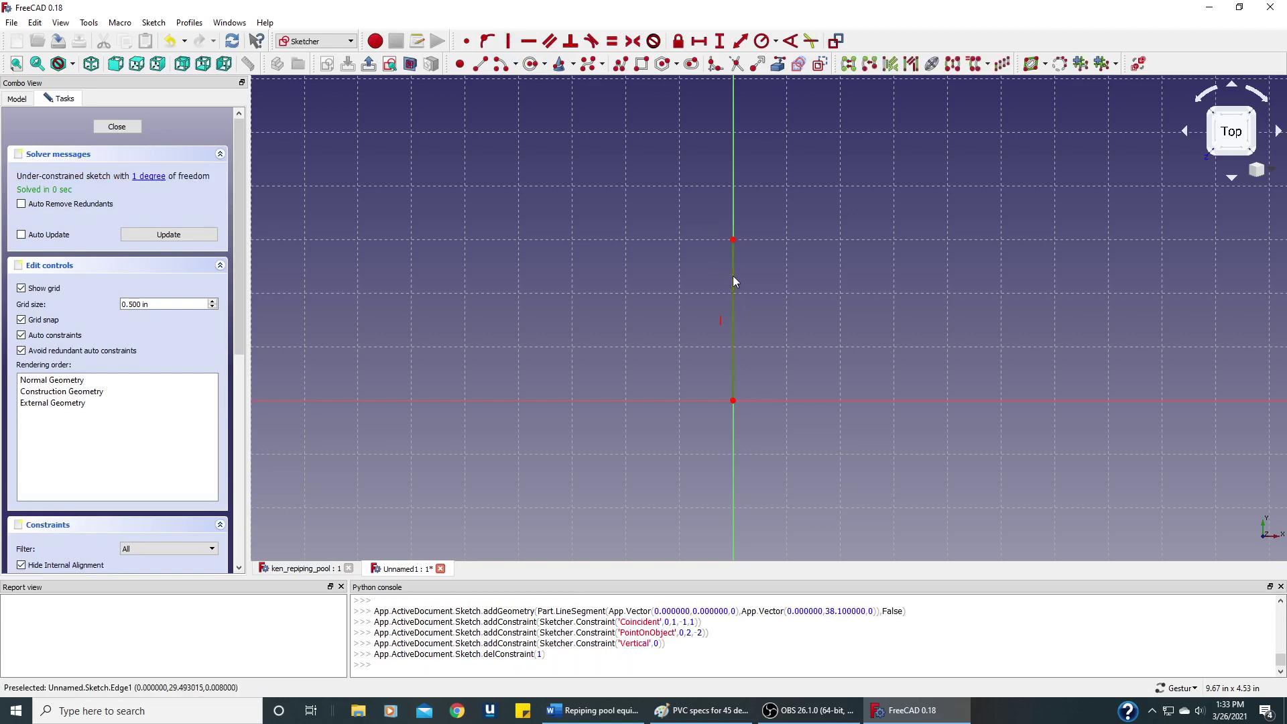
pyautogui.click(720, 41)
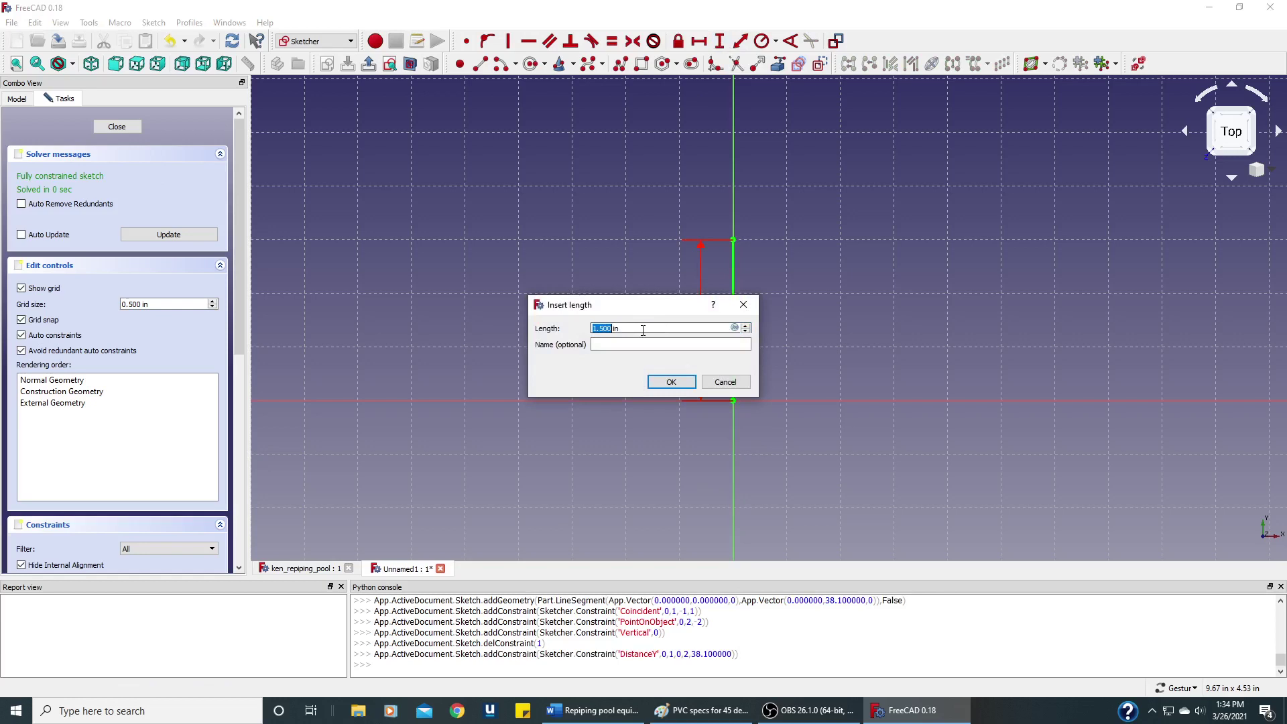
pyautogui.write('8')
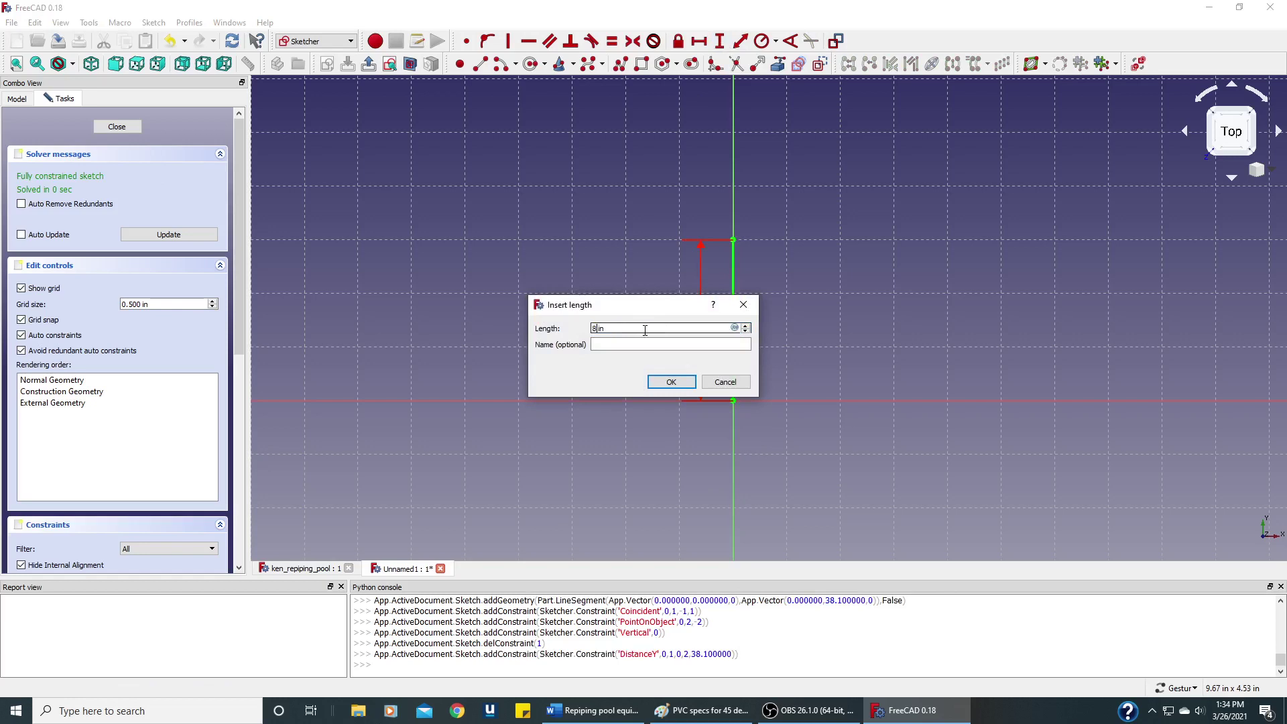
pyautogui.click(673, 382)
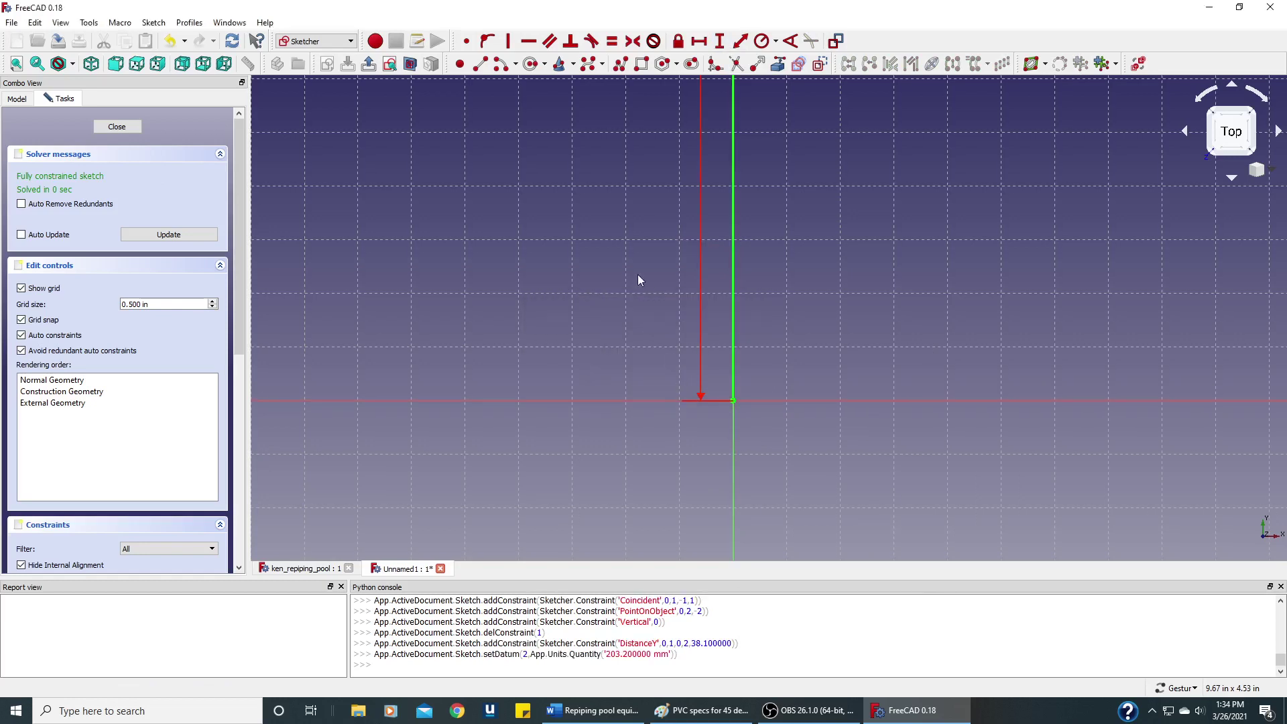
pyautogui.scroll(-3, 618, 280)
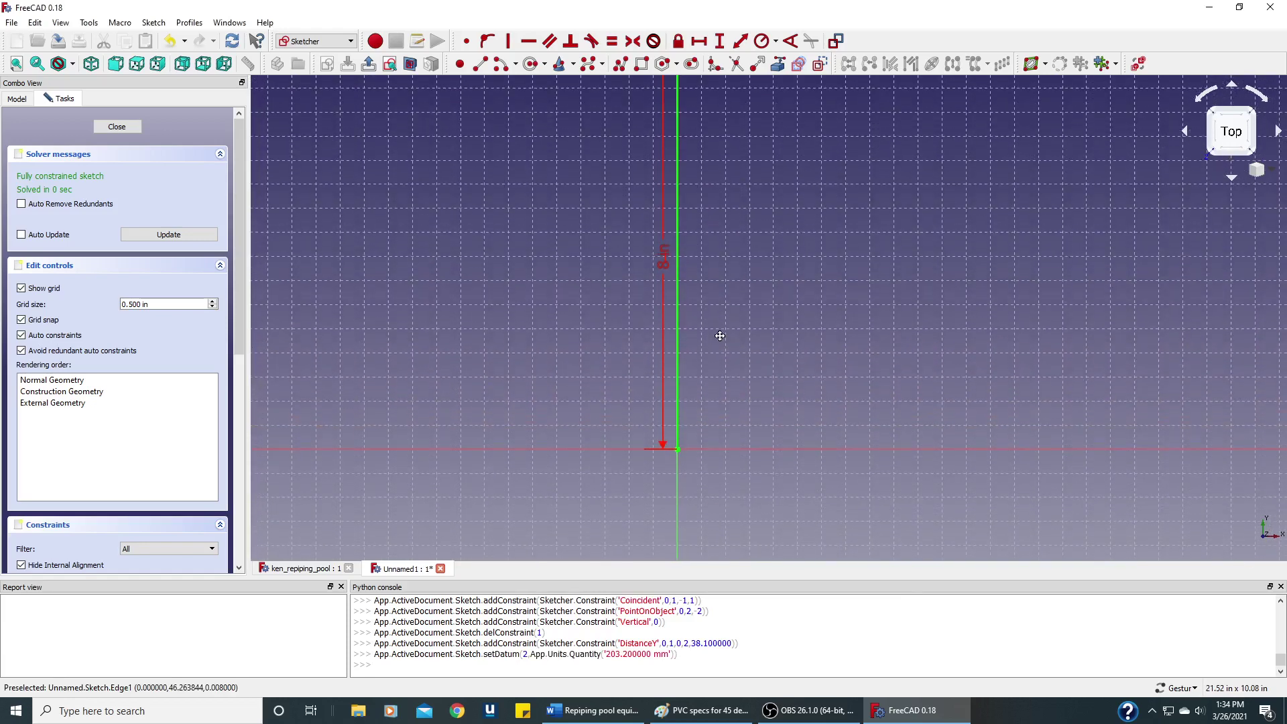
pyautogui.scroll(-3, 732, 302)
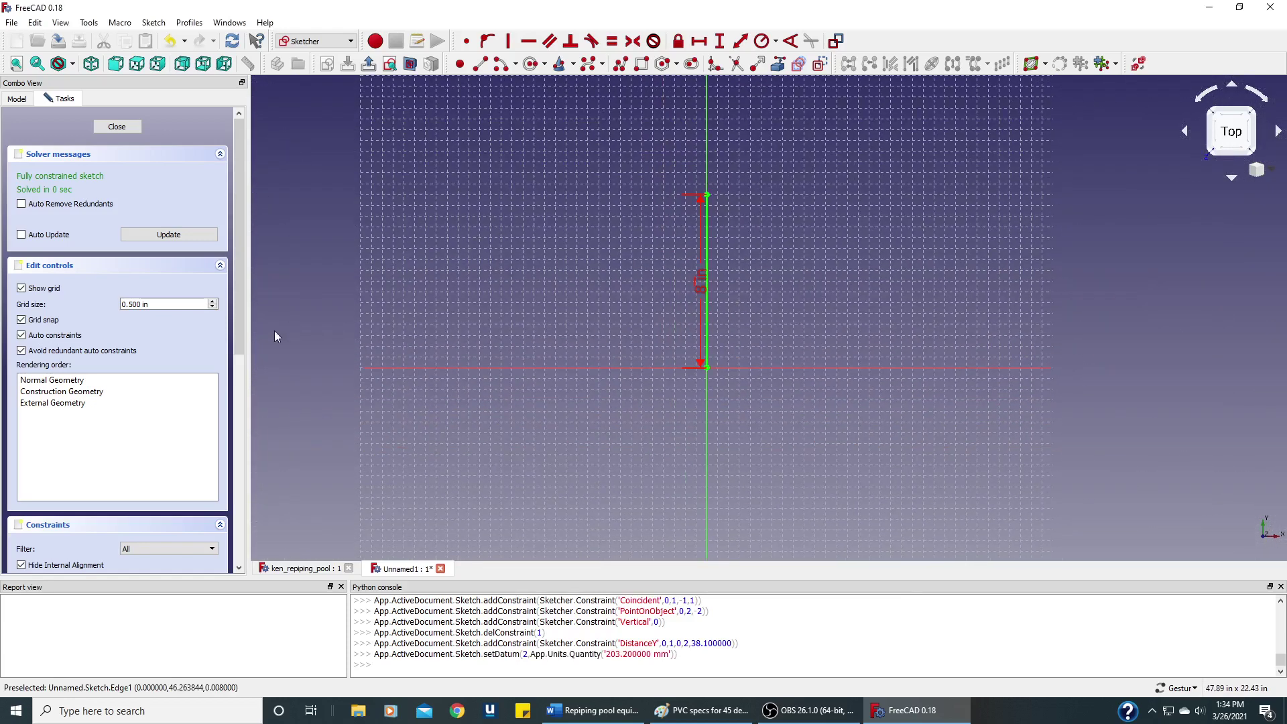
# Close the line sketch and start Sketch001 on the XZ plane
pyautogui.click(112, 126)
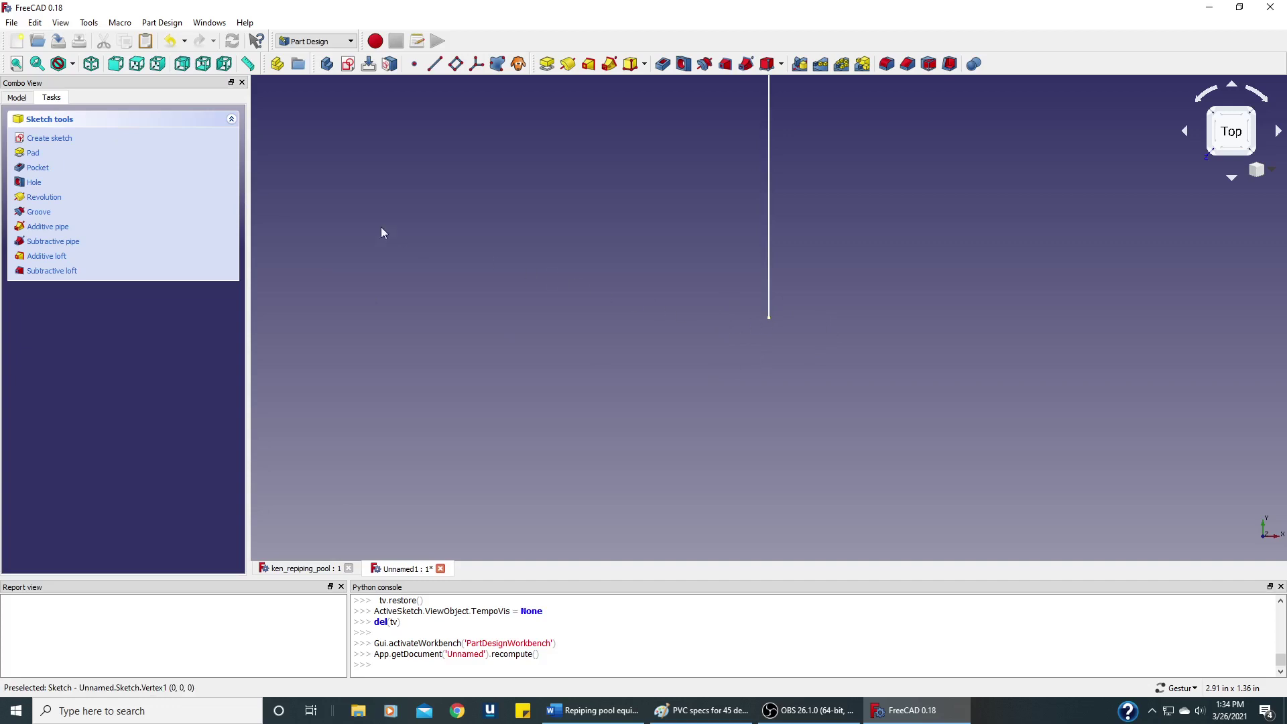
pyautogui.click(53, 139)
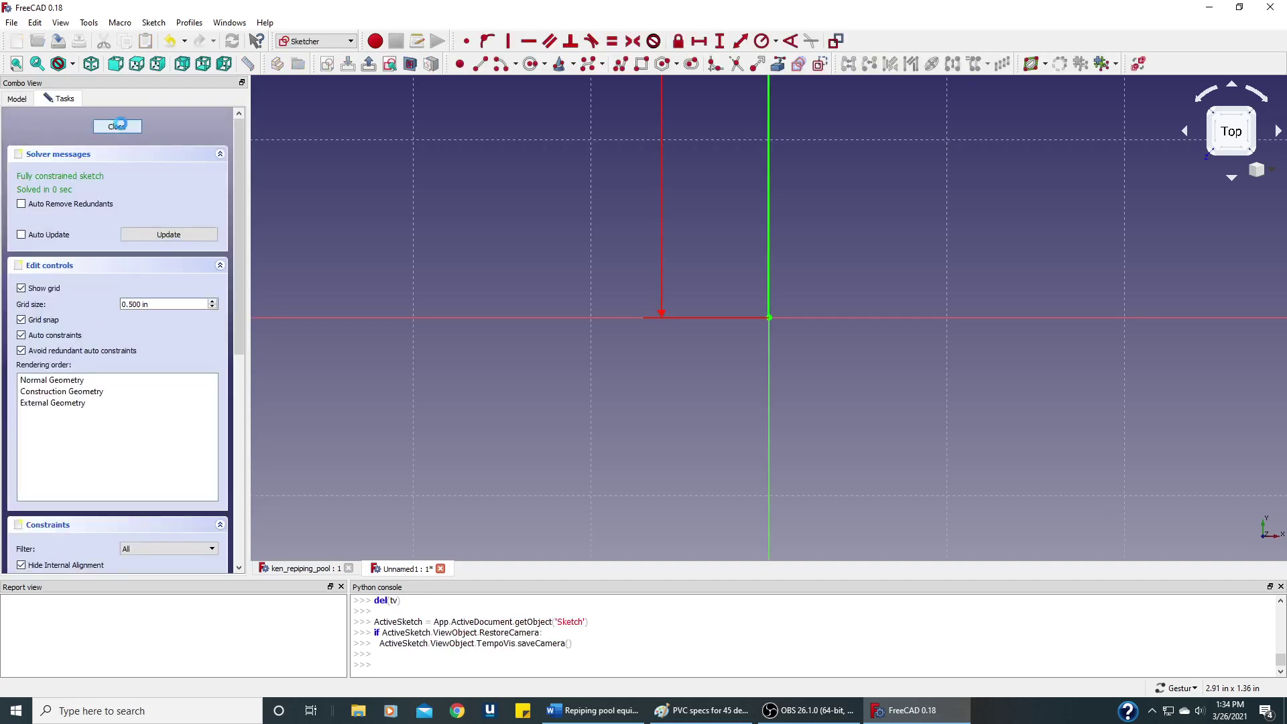
pyautogui.click(120, 127)
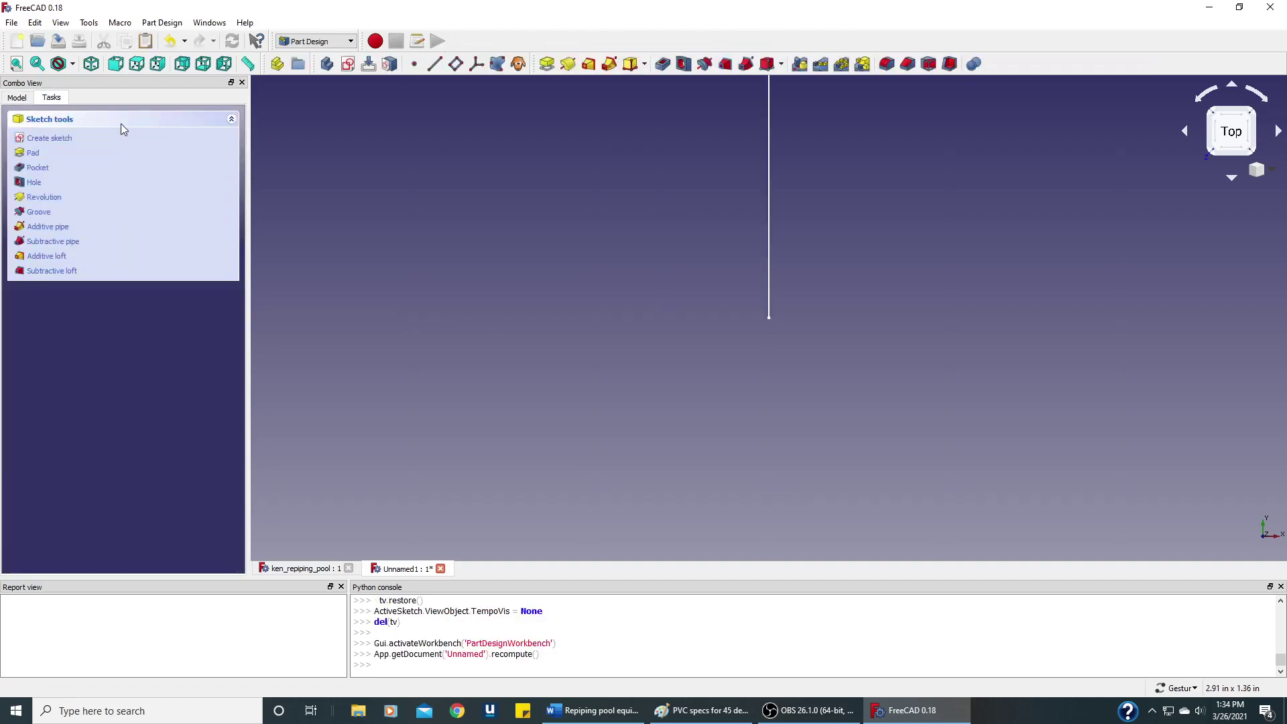
pyautogui.click(17, 99)
pyautogui.click(54, 152)
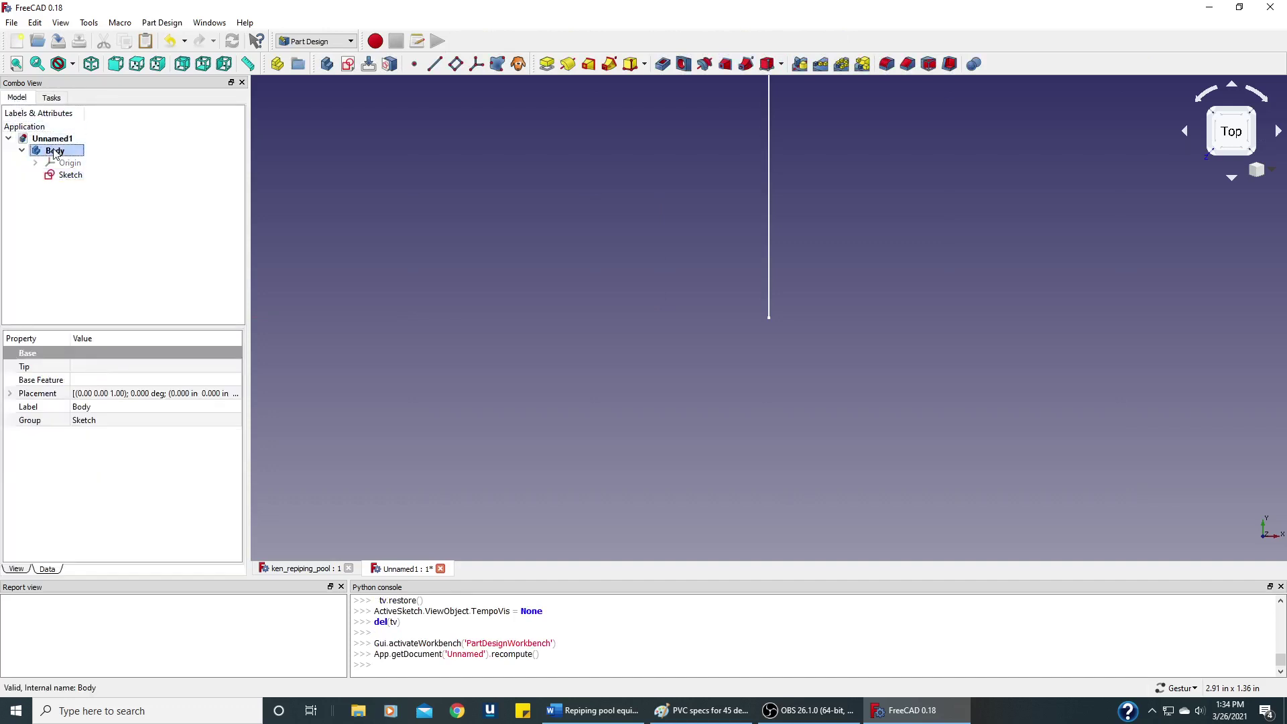
pyautogui.click(347, 65)
pyautogui.click(78, 191)
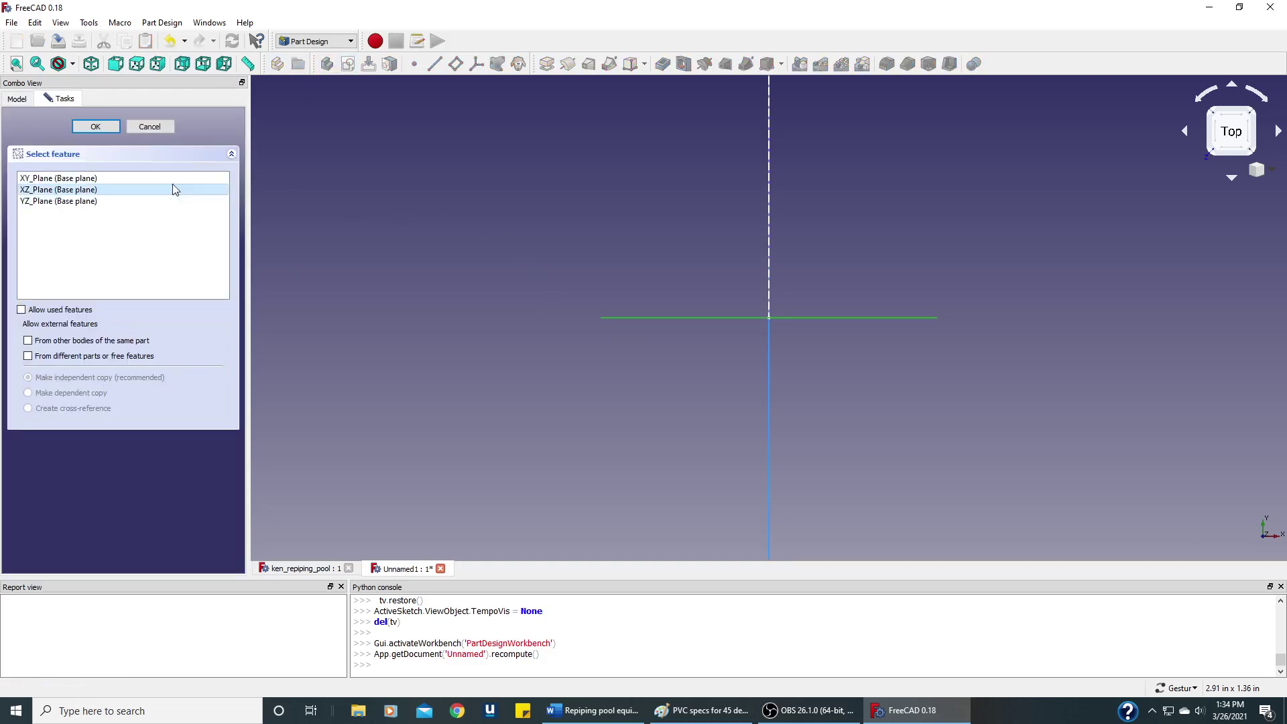
pyautogui.click(111, 132)
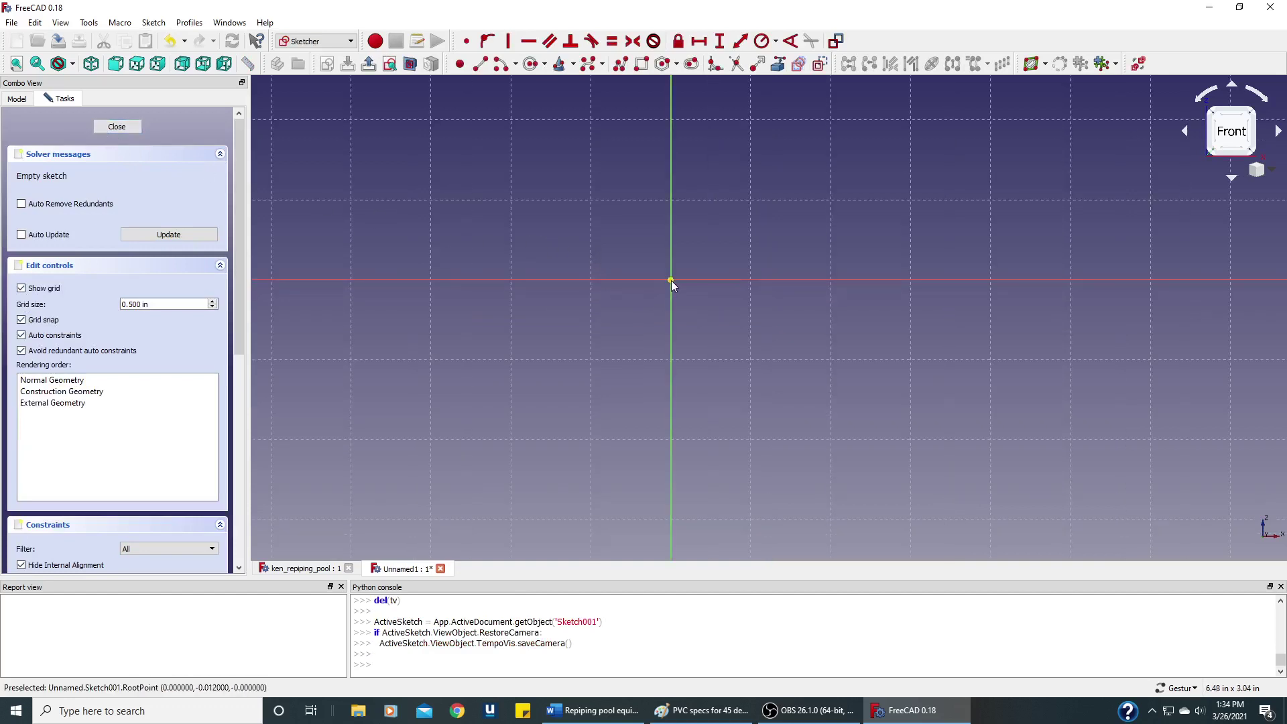
# Draw a circle centred on the origin with a 2 in radius constraint, then close the sketch
pyautogui.click(530, 64)
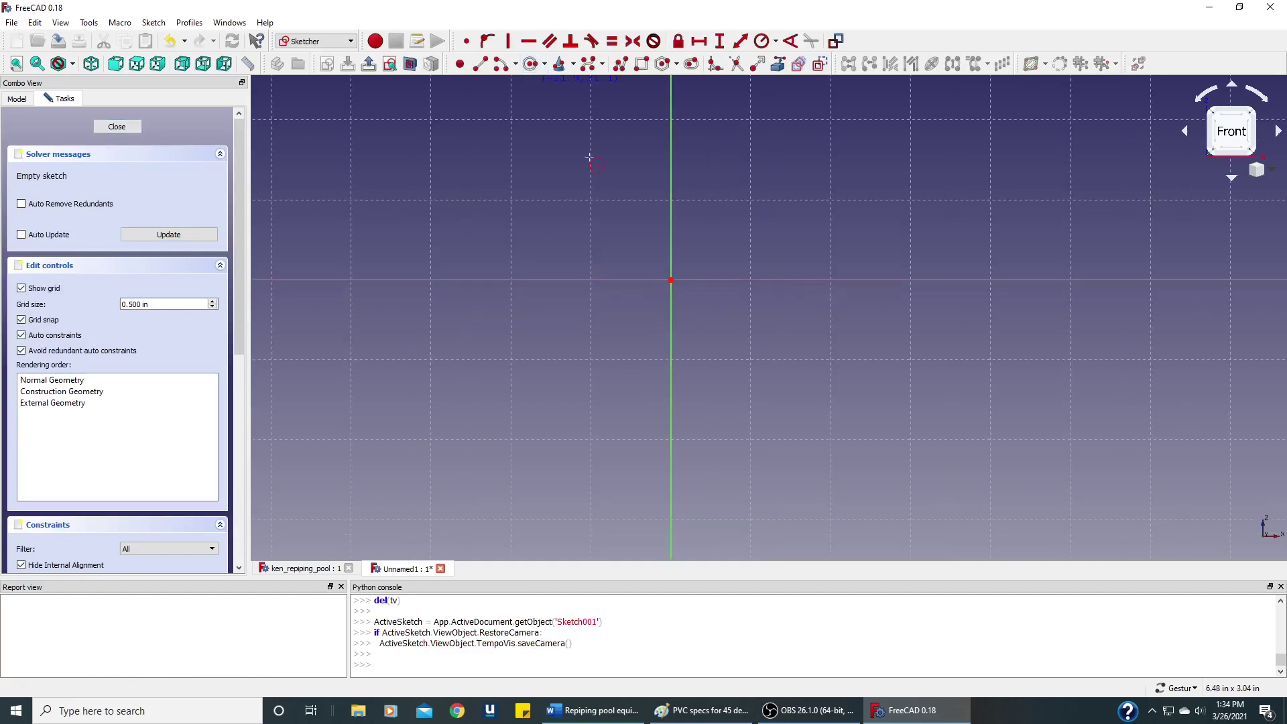
pyautogui.click(671, 280)
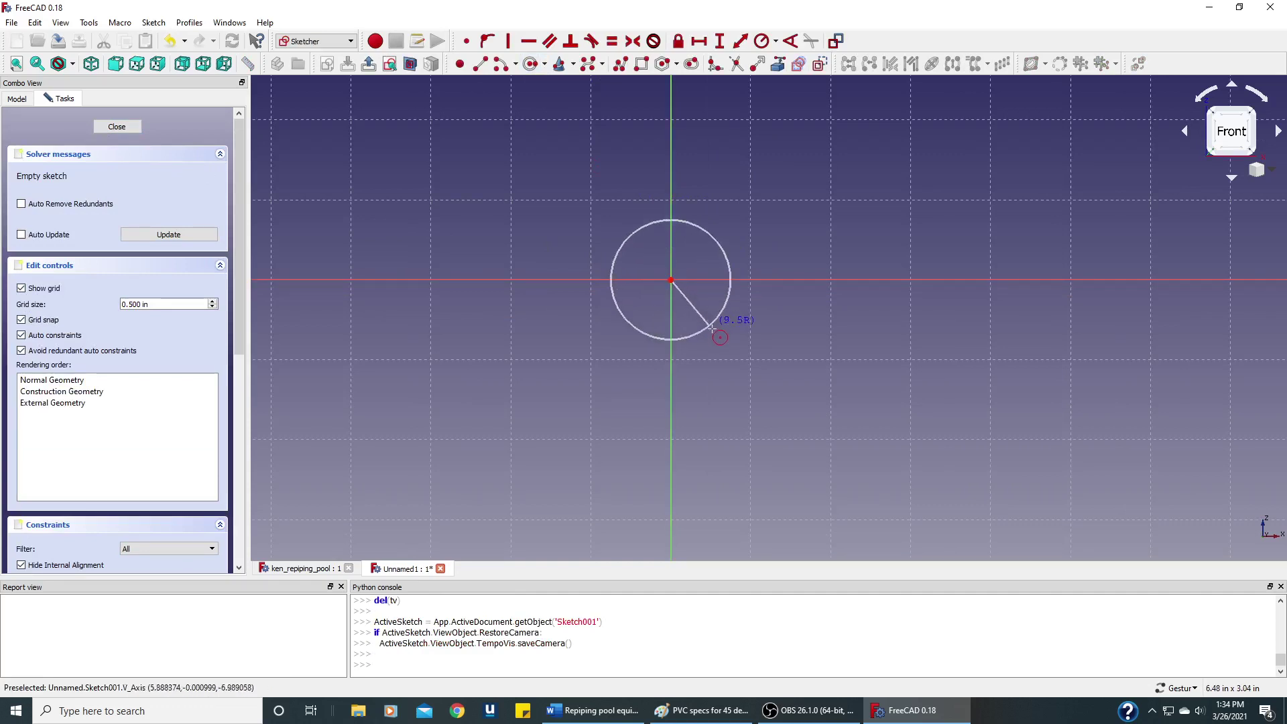
pyautogui.click(724, 348)
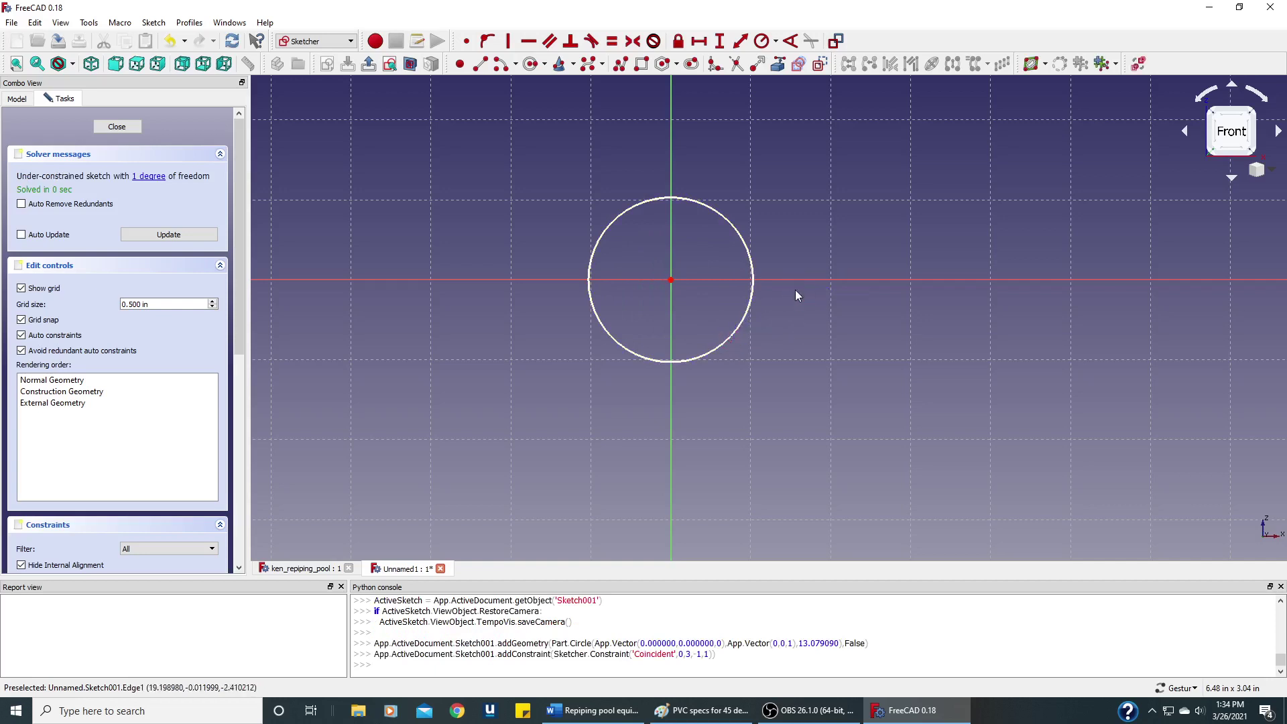
pyautogui.click(731, 222)
pyautogui.click(762, 41)
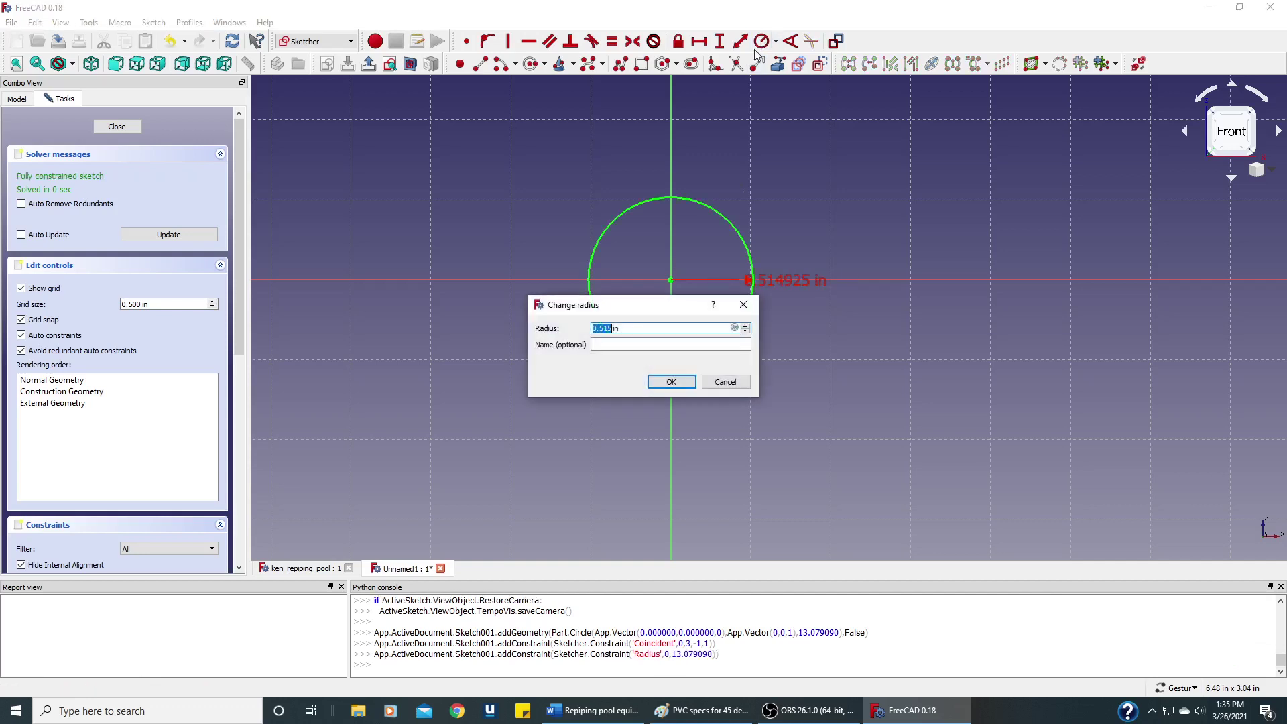
pyautogui.write('2')
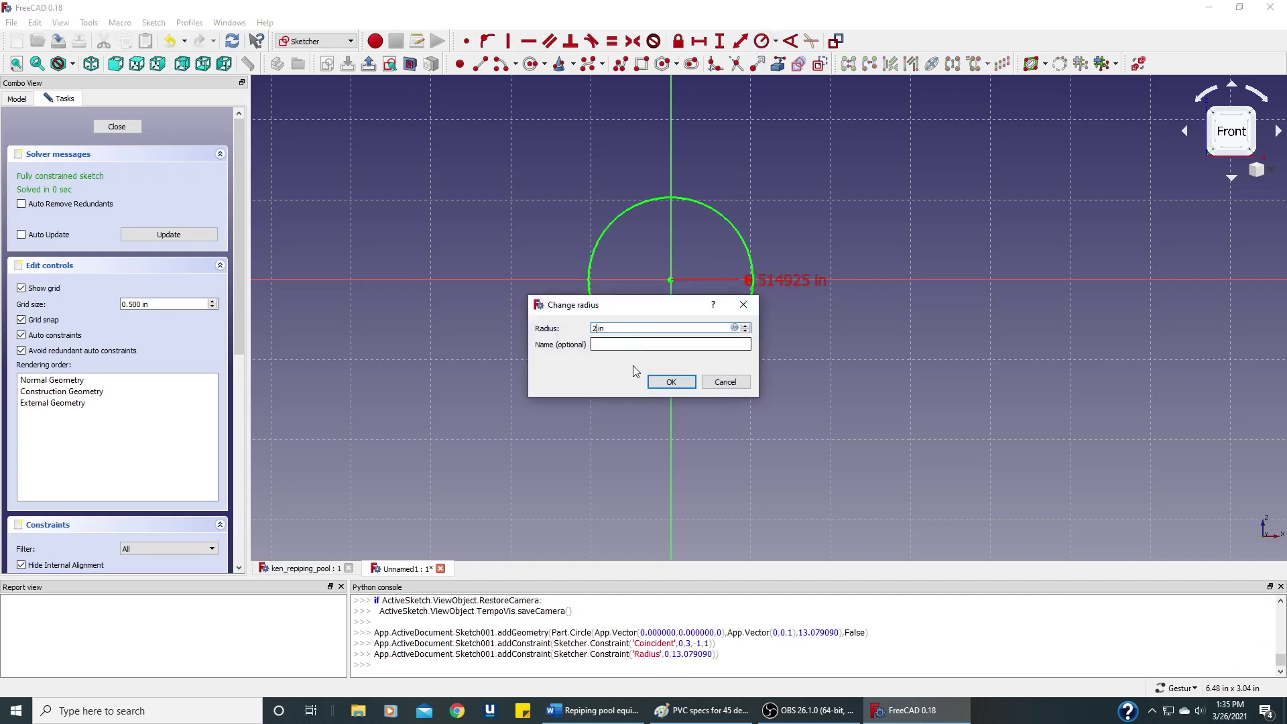
pyautogui.click(672, 382)
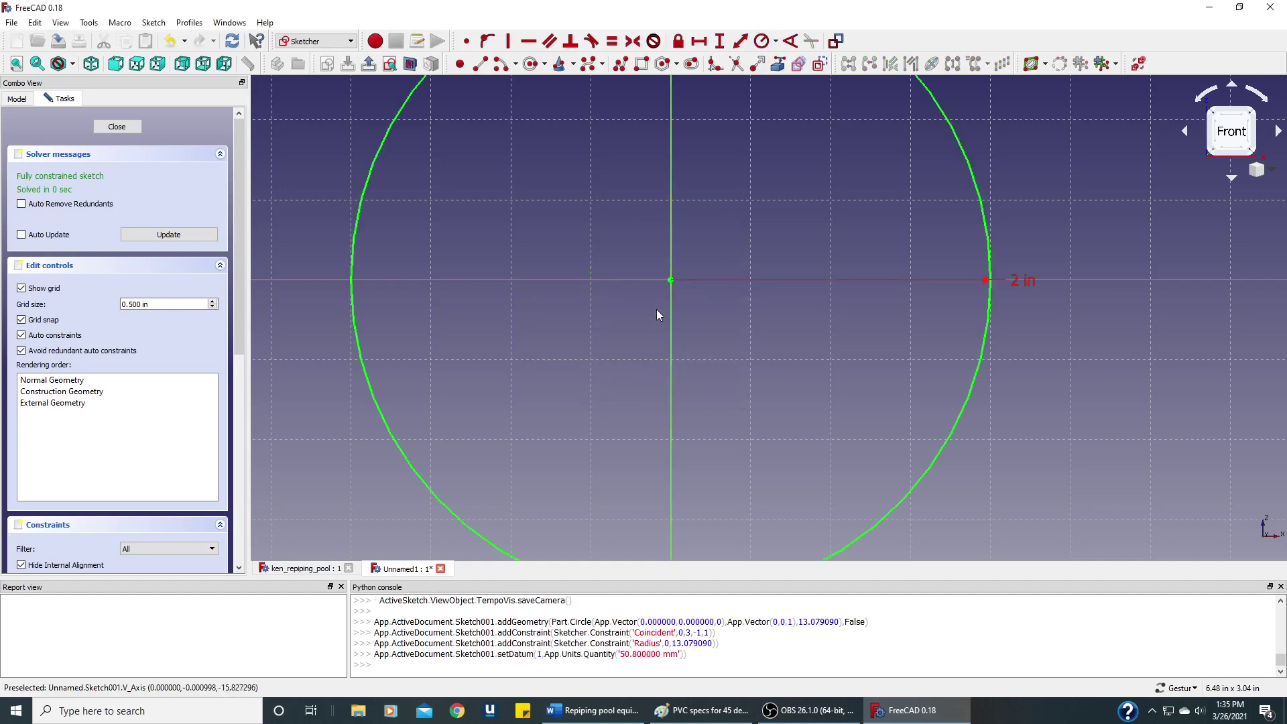
pyautogui.scroll(-5, 657, 308)
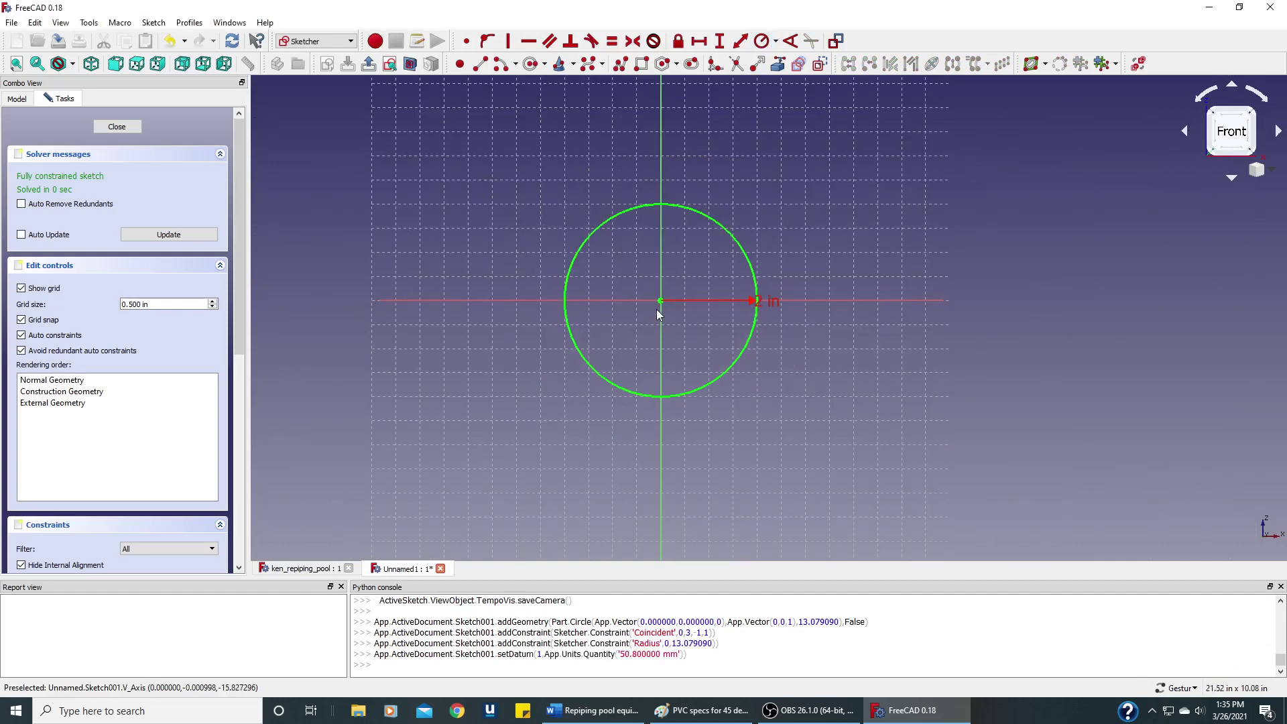
pyautogui.click(116, 126)
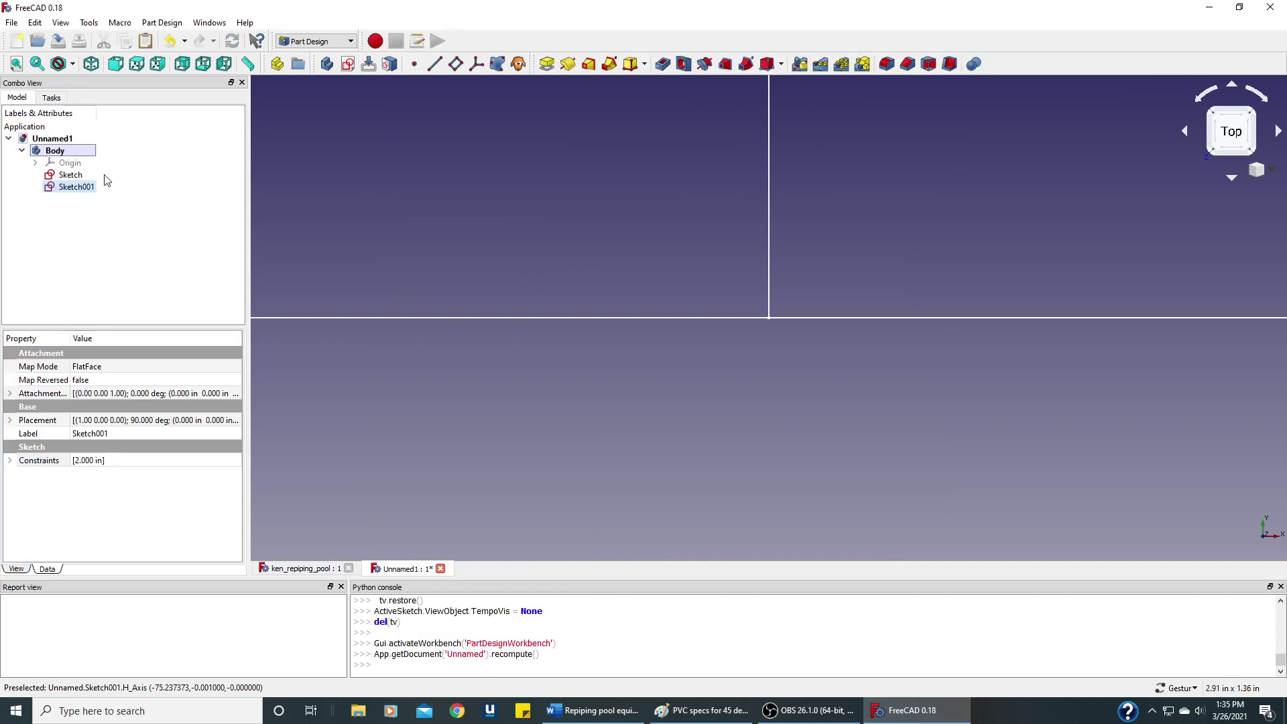
# Orbit to an angled view and show the line sketch's 8.000 in constraint in its properties
pyautogui.scroll(-2, 513, 255)
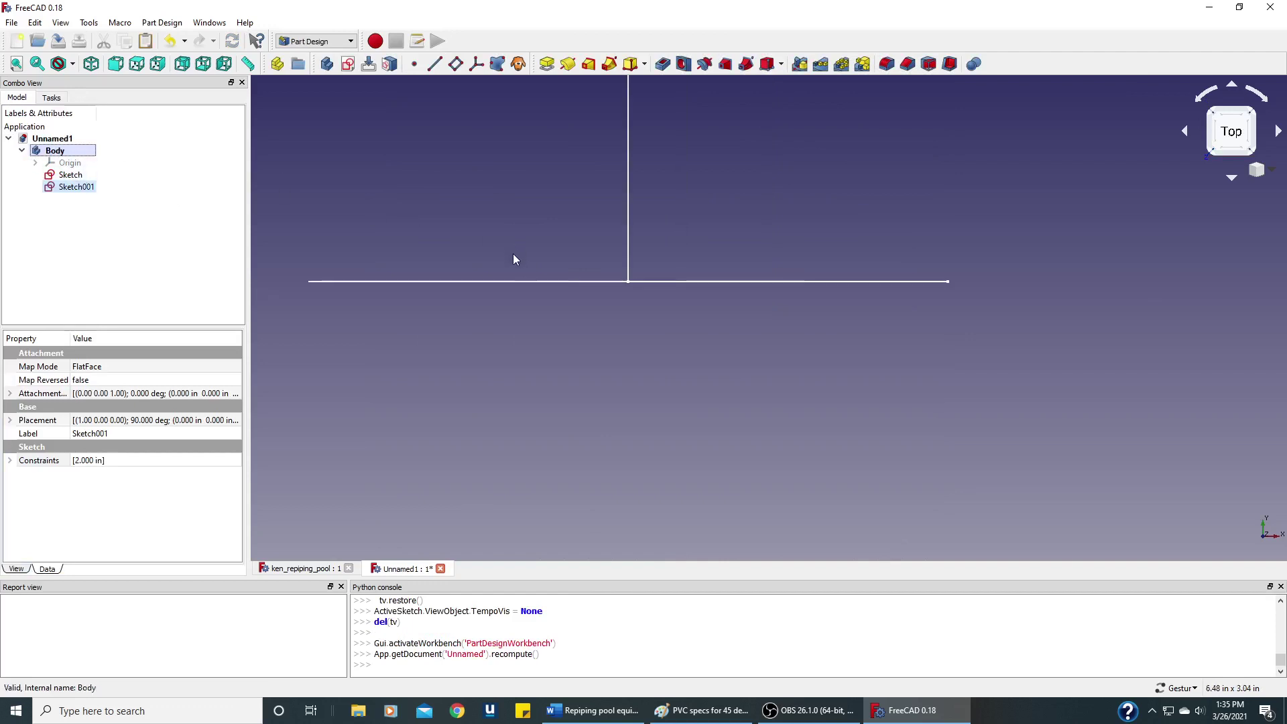
pyautogui.scroll(-2, 633, 308)
pyautogui.moveTo(680, 383)
pyautogui.mouseDown()
pyautogui.moveTo(626, 383)
pyautogui.moveTo(546, 353)
pyautogui.moveTo(462, 316)
pyautogui.moveTo(421, 271)
pyautogui.mouseUp()
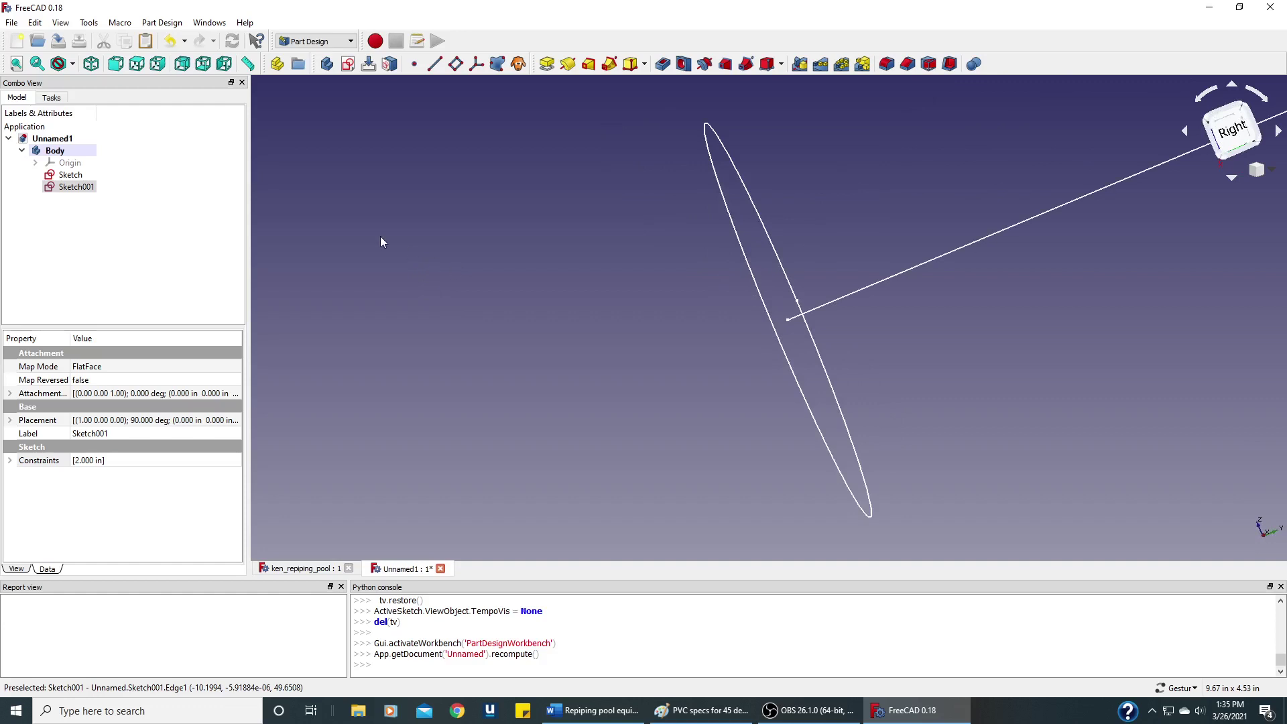
pyautogui.click(70, 176)
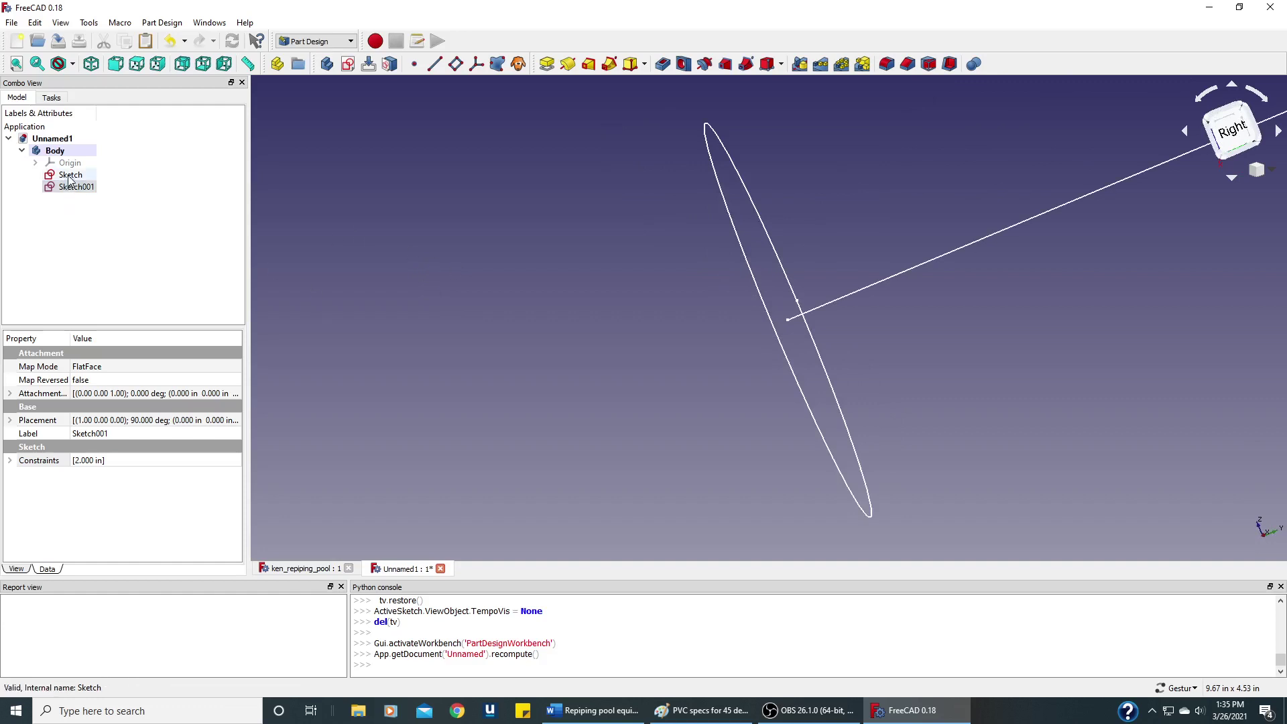
pyautogui.click(10, 460)
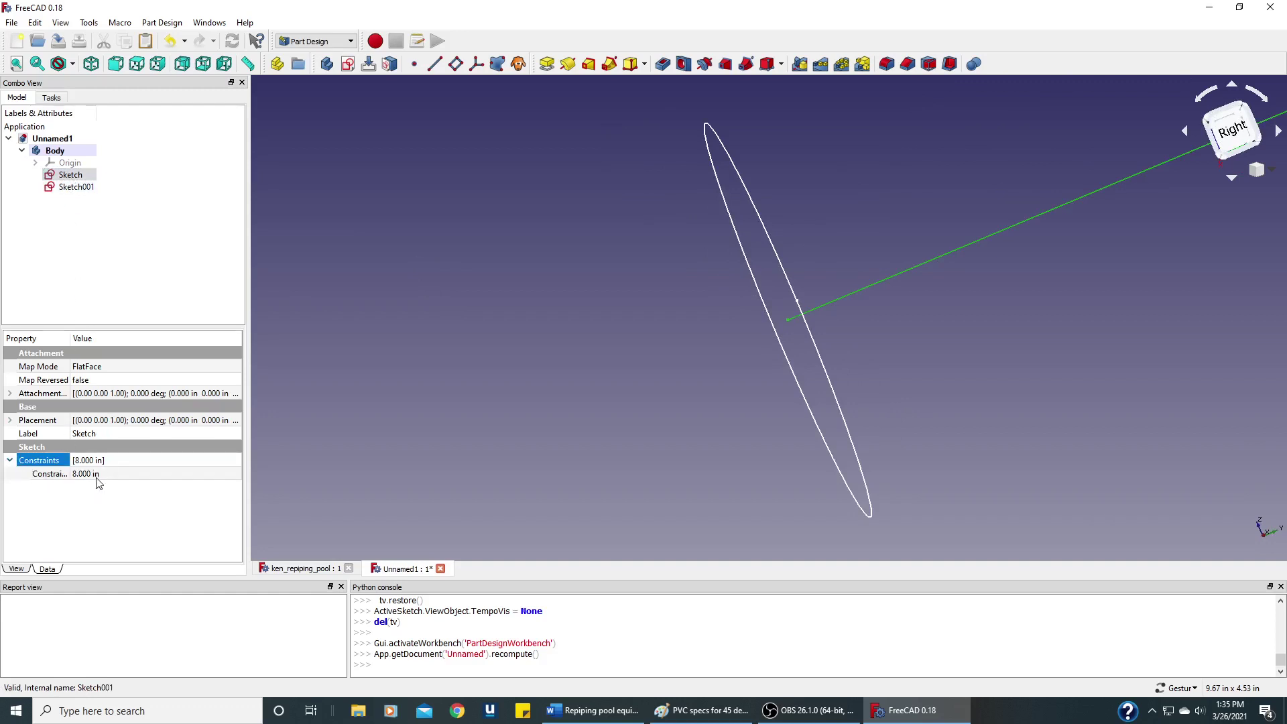
# Show Sketch001's constraints and paste the pipe Spreadsheet into the document
pyautogui.click(77, 190)
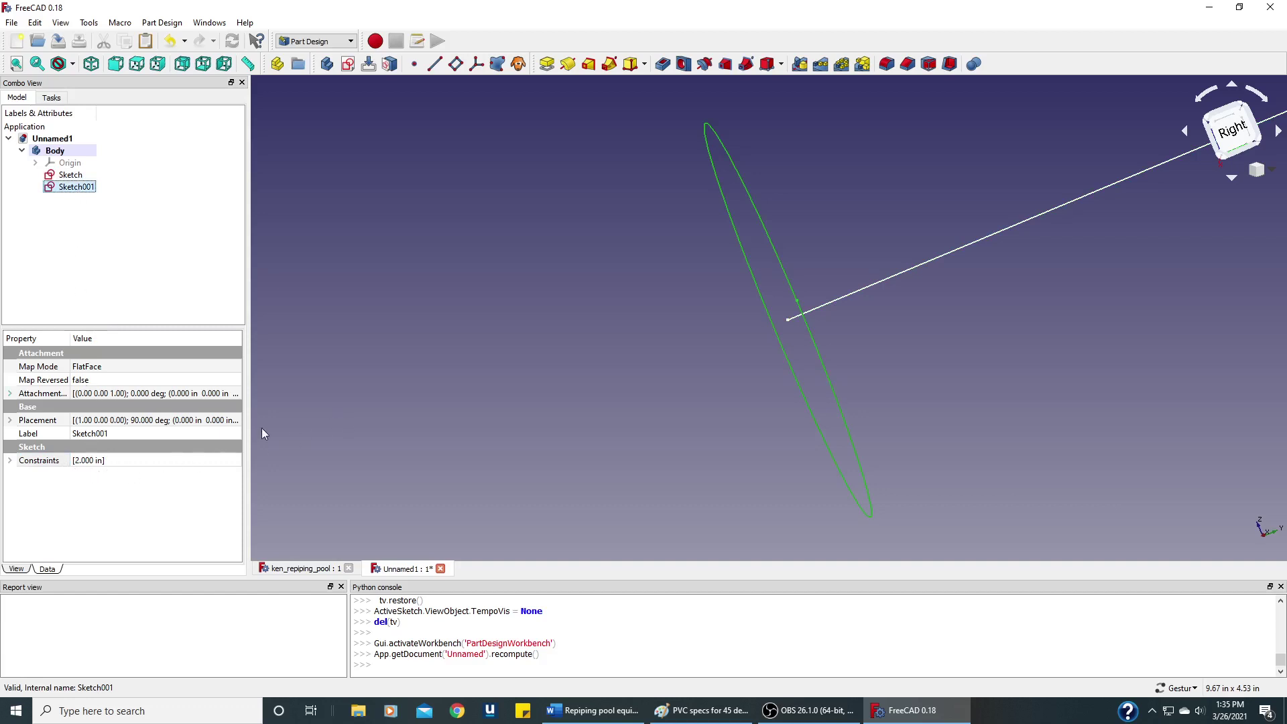
pyautogui.click(10, 460)
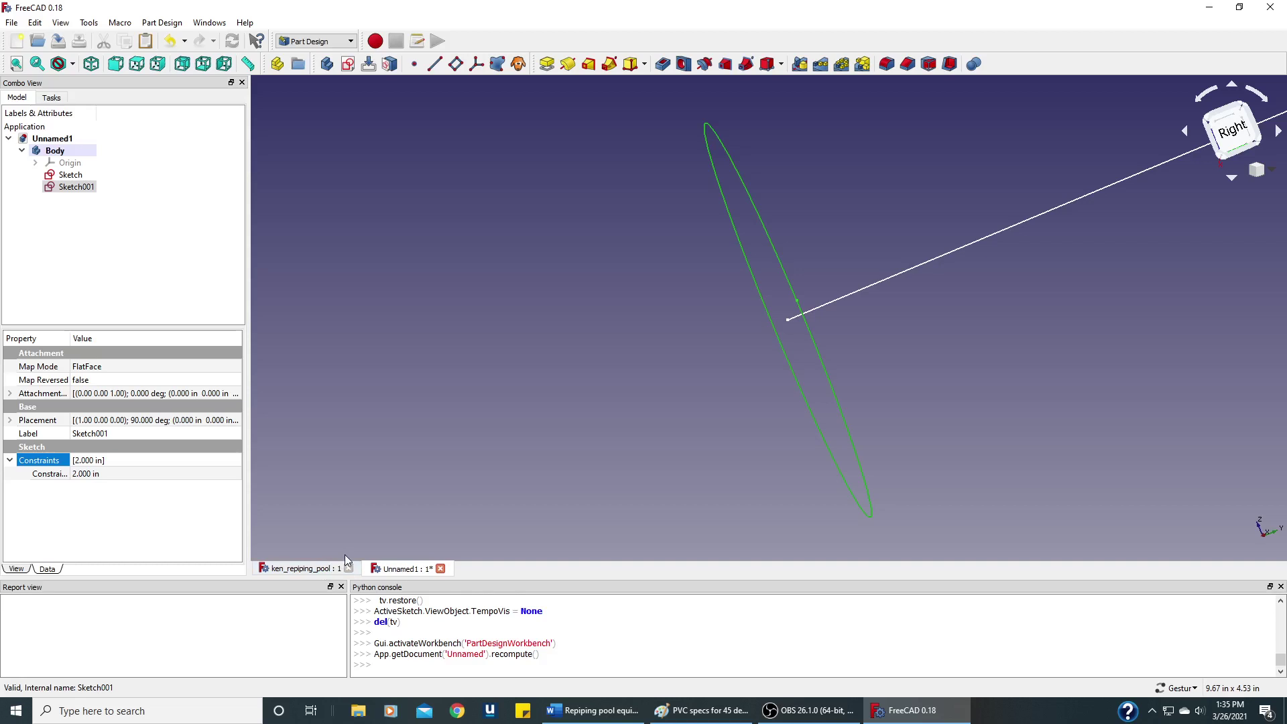
pyautogui.hotkey('ctrl', 'v')
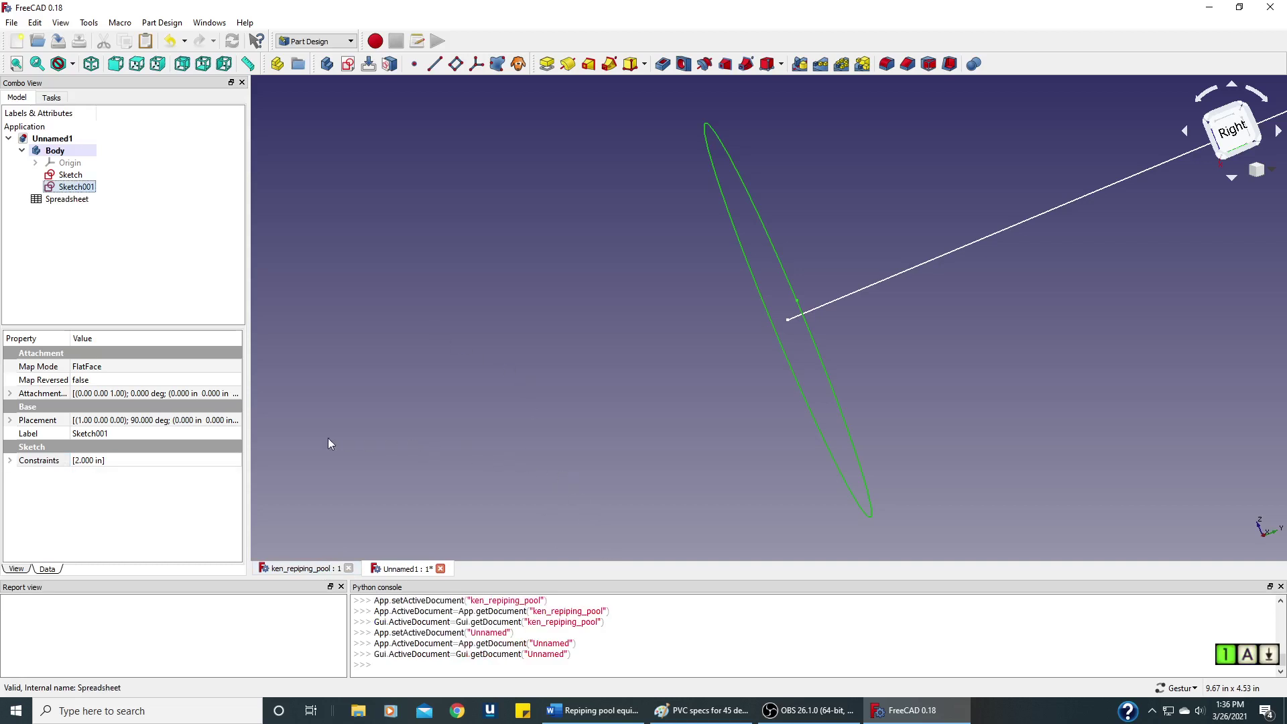
# Set the circle radius formula to Spreadsheet.InnerRadius_2_in_pipe, making it 1.024 in
pyautogui.click(10, 462)
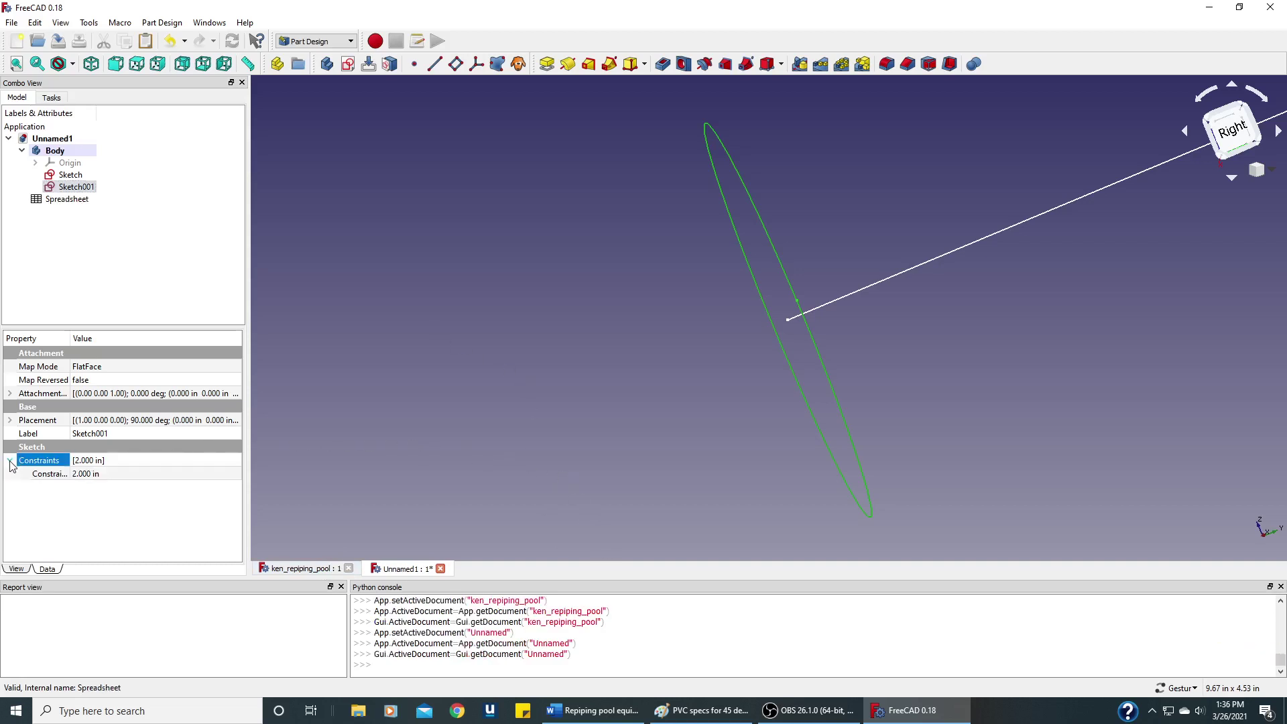
pyautogui.click(85, 475)
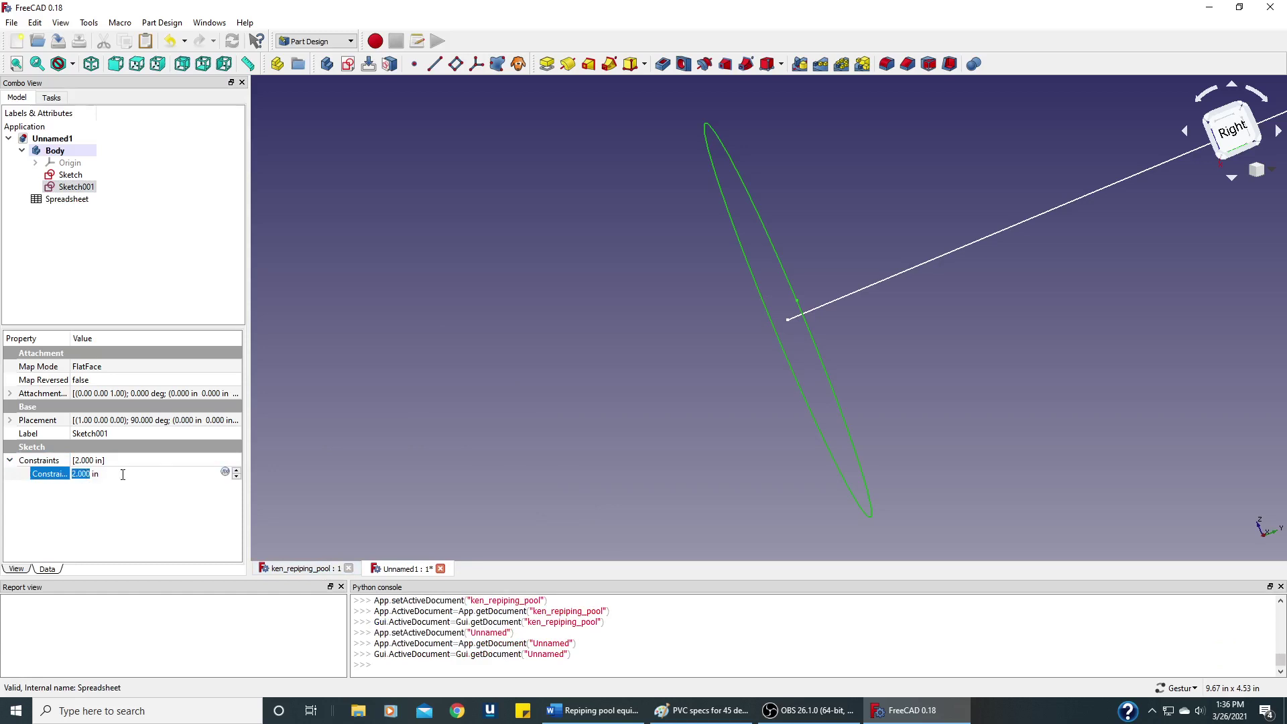
pyautogui.click(225, 472)
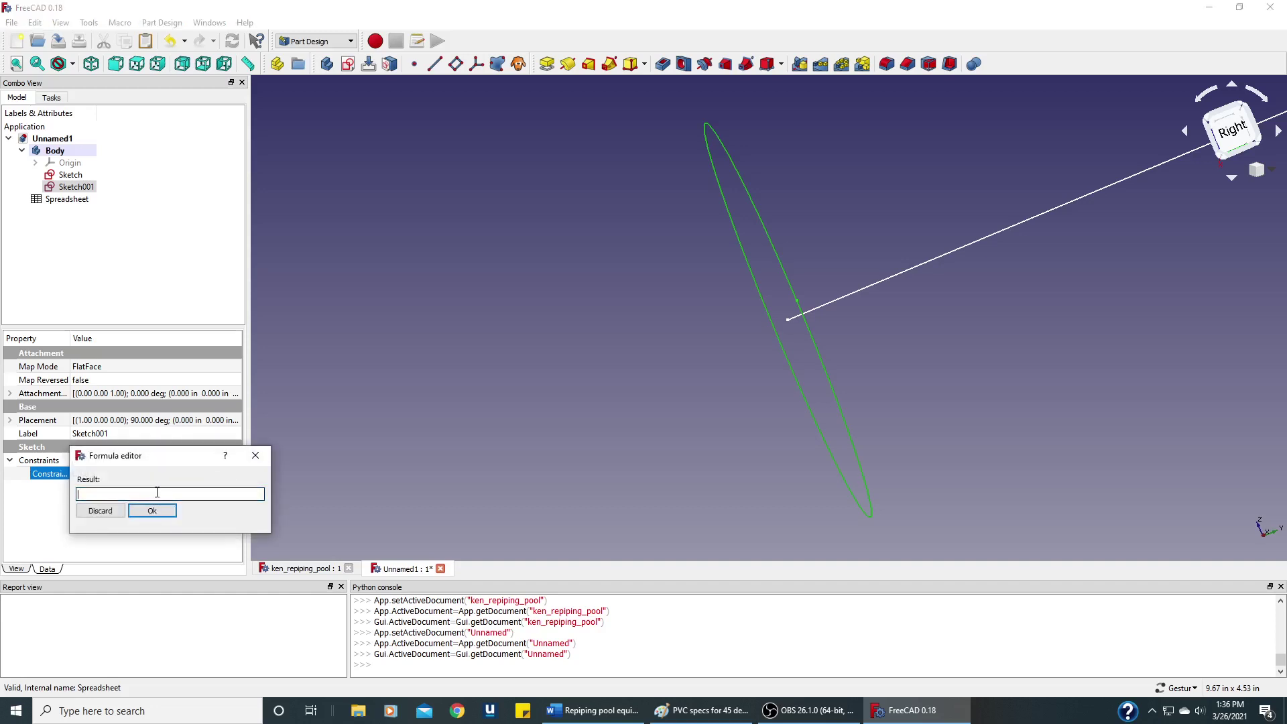
pyautogui.write('sp')
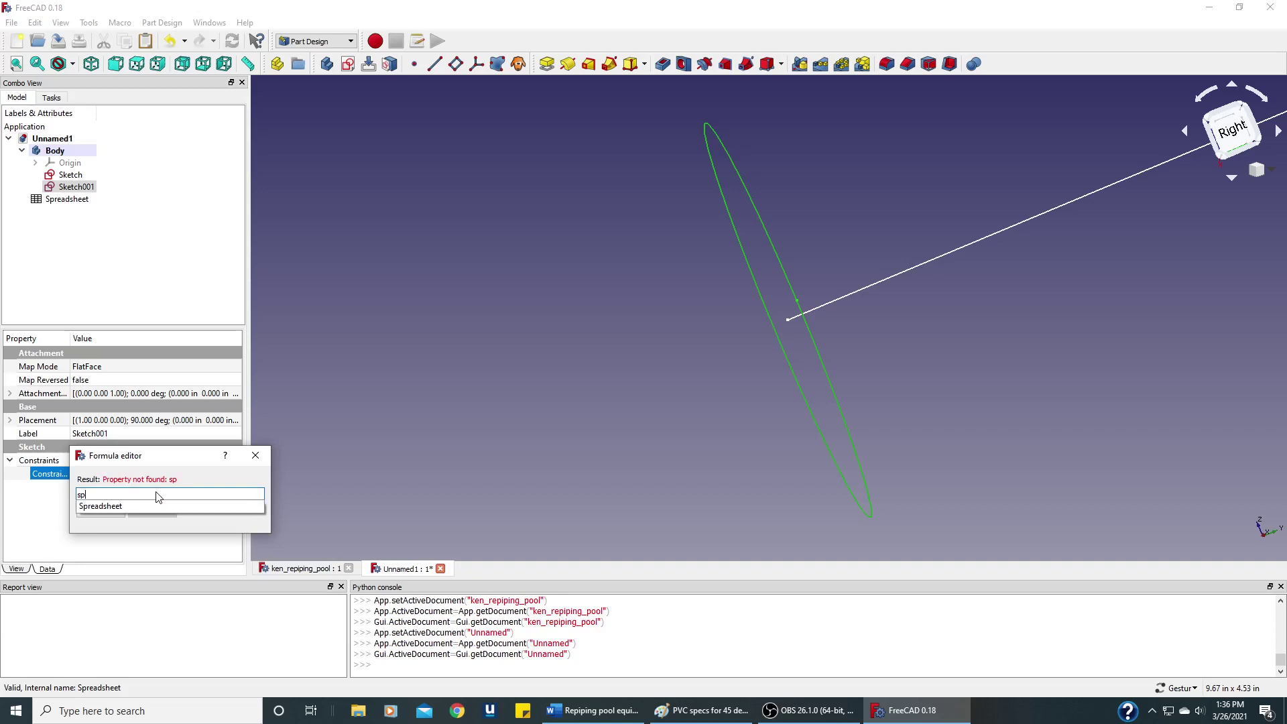
pyautogui.press('Down')
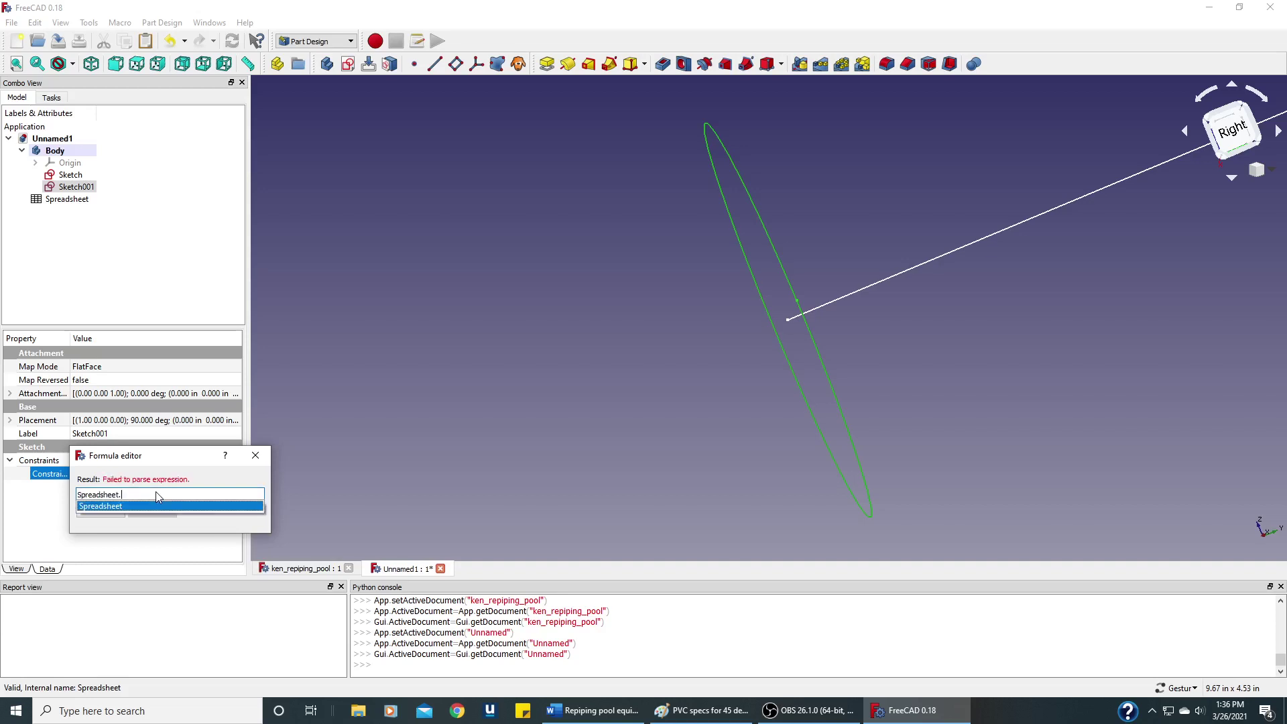
pyautogui.write('i')
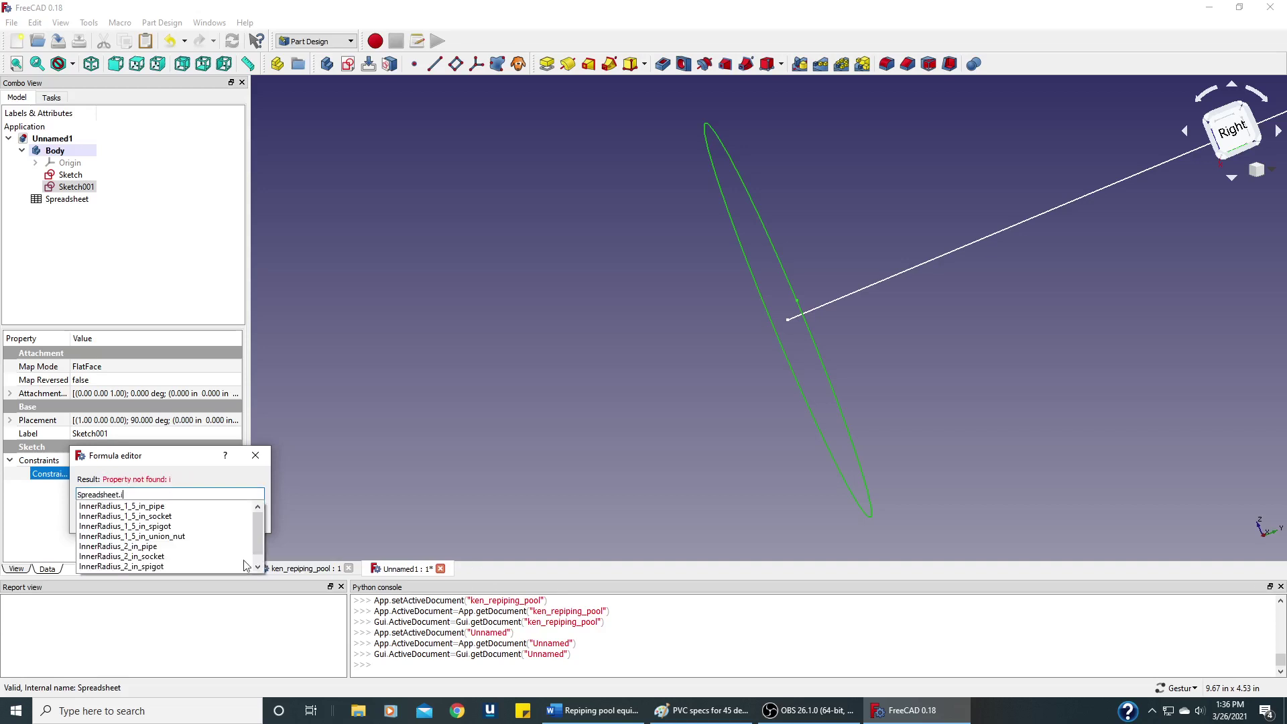
pyautogui.click(142, 547)
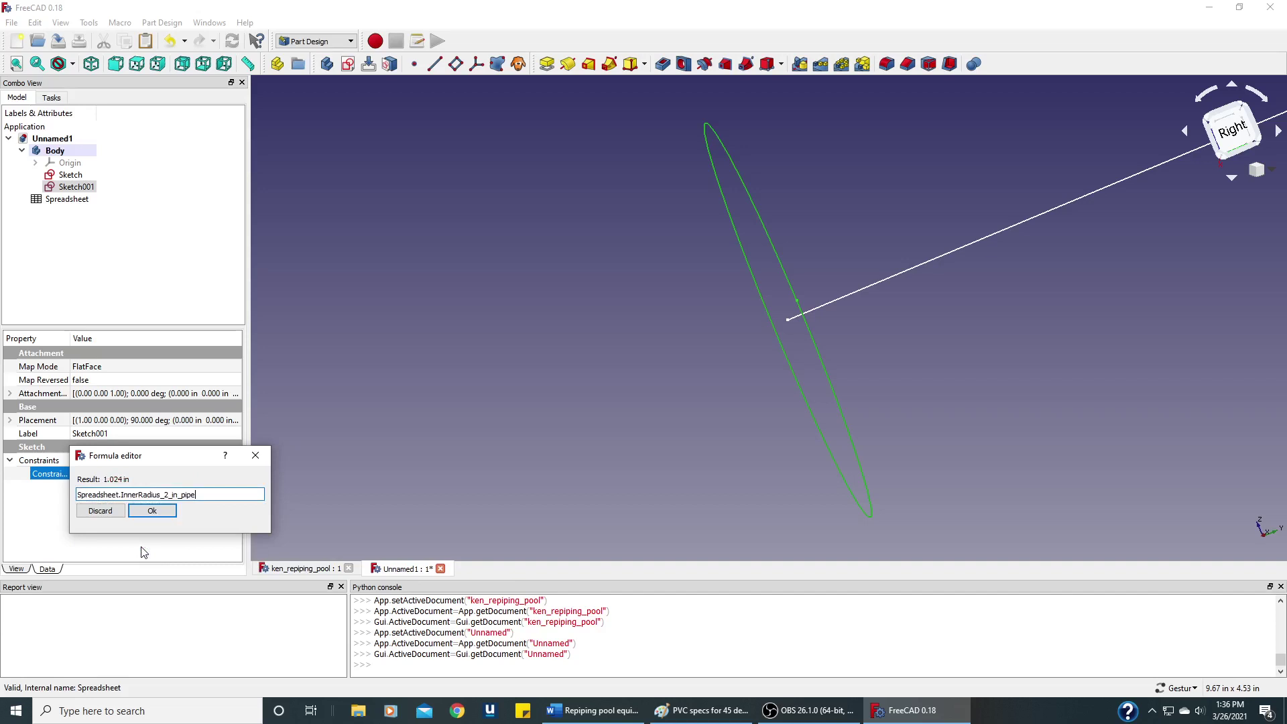
pyautogui.click(153, 512)
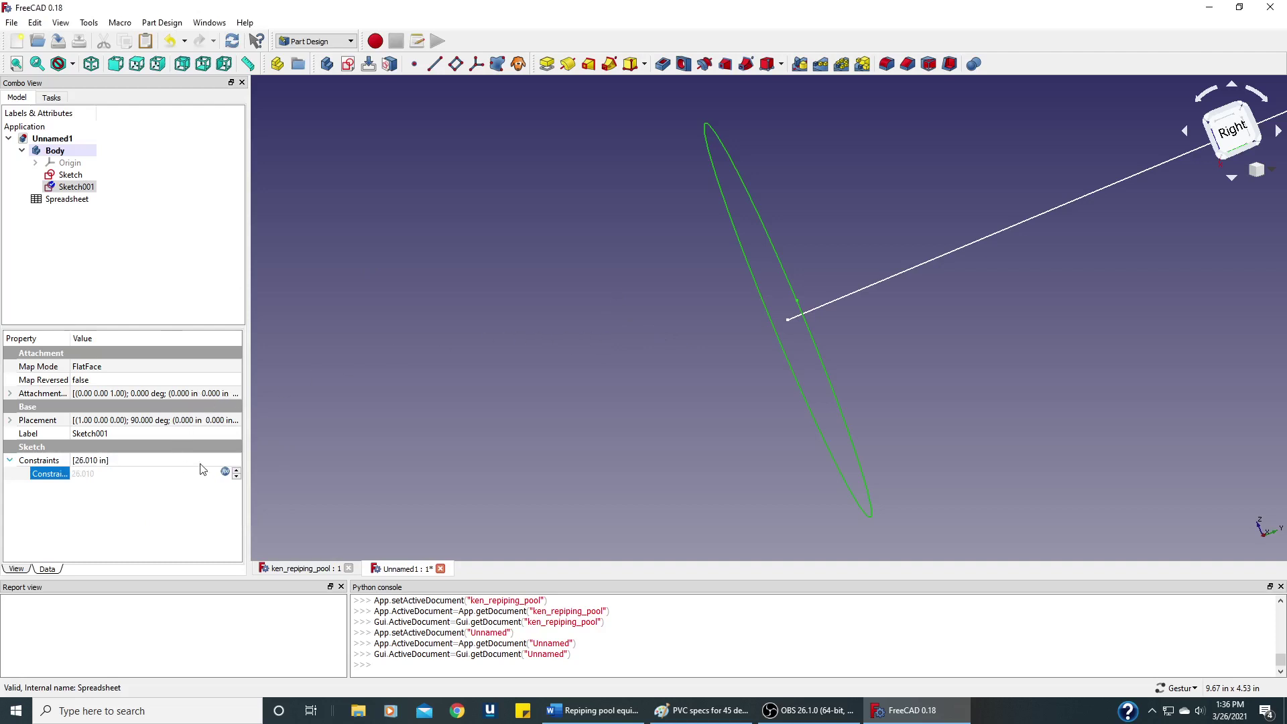
pyautogui.click(141, 461)
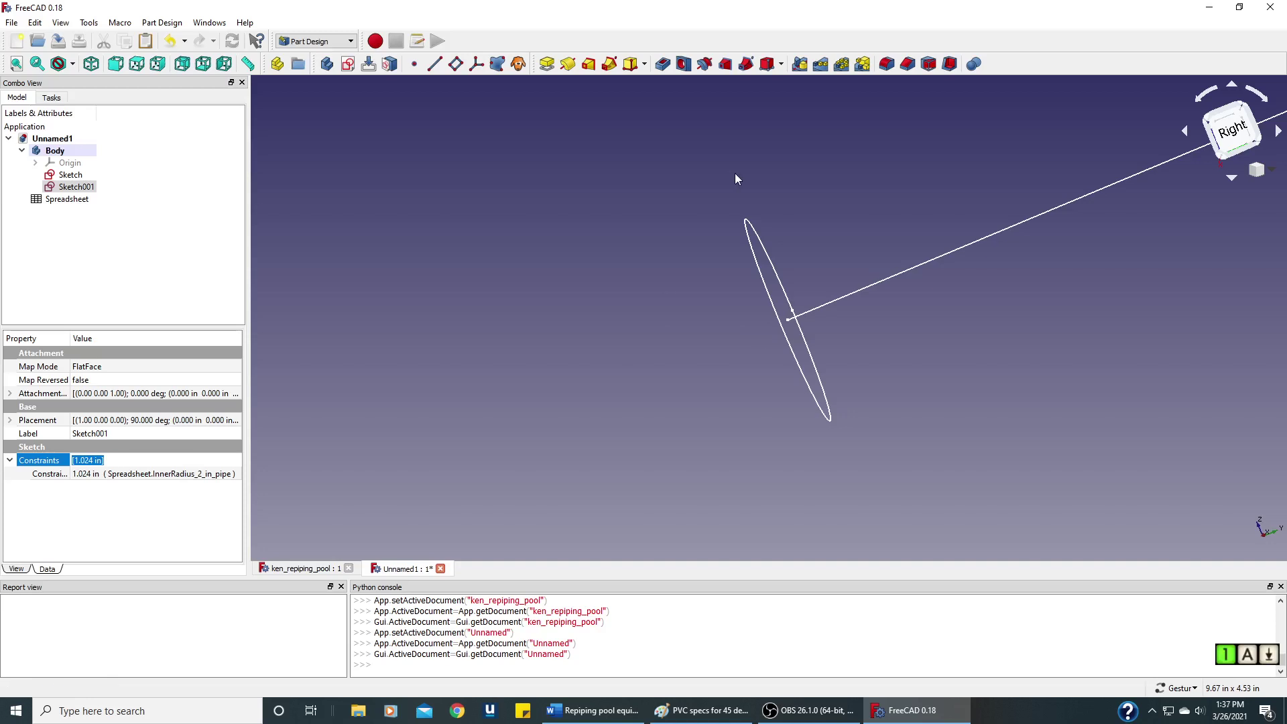
# Sweep the Sketch001 circle along the 8 in line as a SubtractivePipe
pyautogui.moveTo(735, 173)
pyautogui.mouseDown(button='right')
pyautogui.moveTo(676, 224)
pyautogui.moveTo(563, 263)
pyautogui.mouseUp(button='right')
pyautogui.scroll(-3, 573, 236)
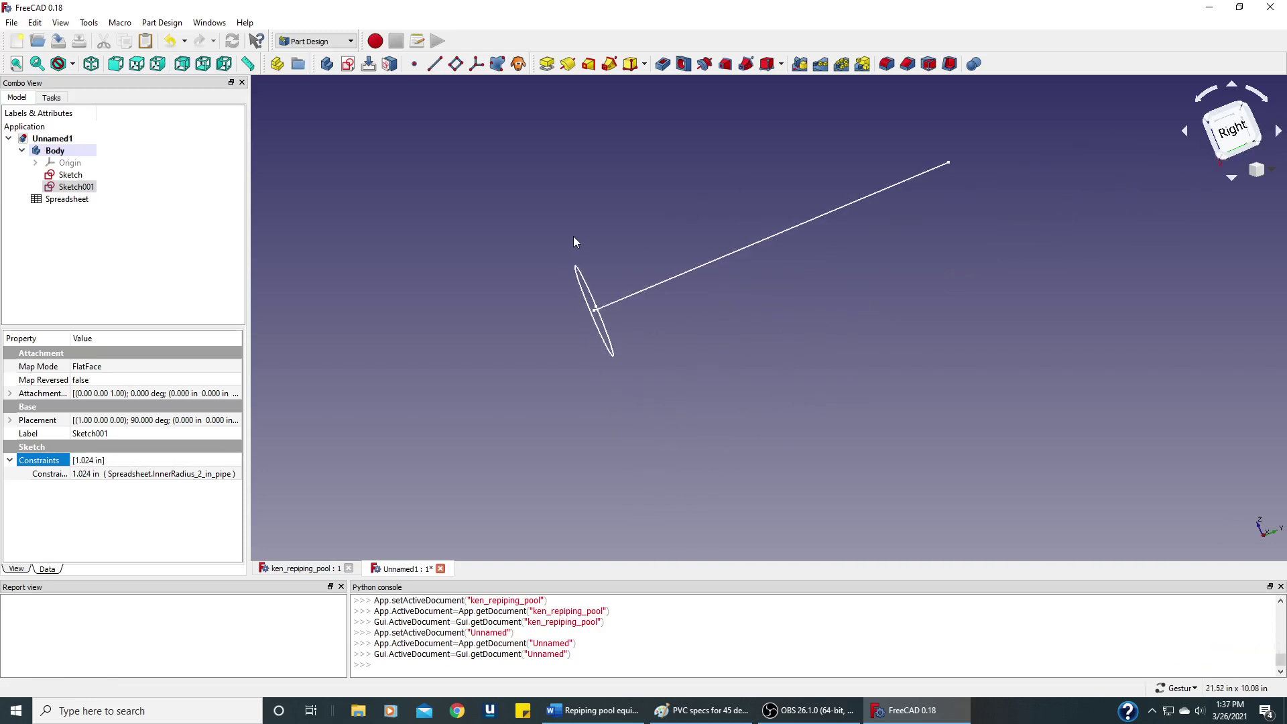
pyautogui.click(576, 279)
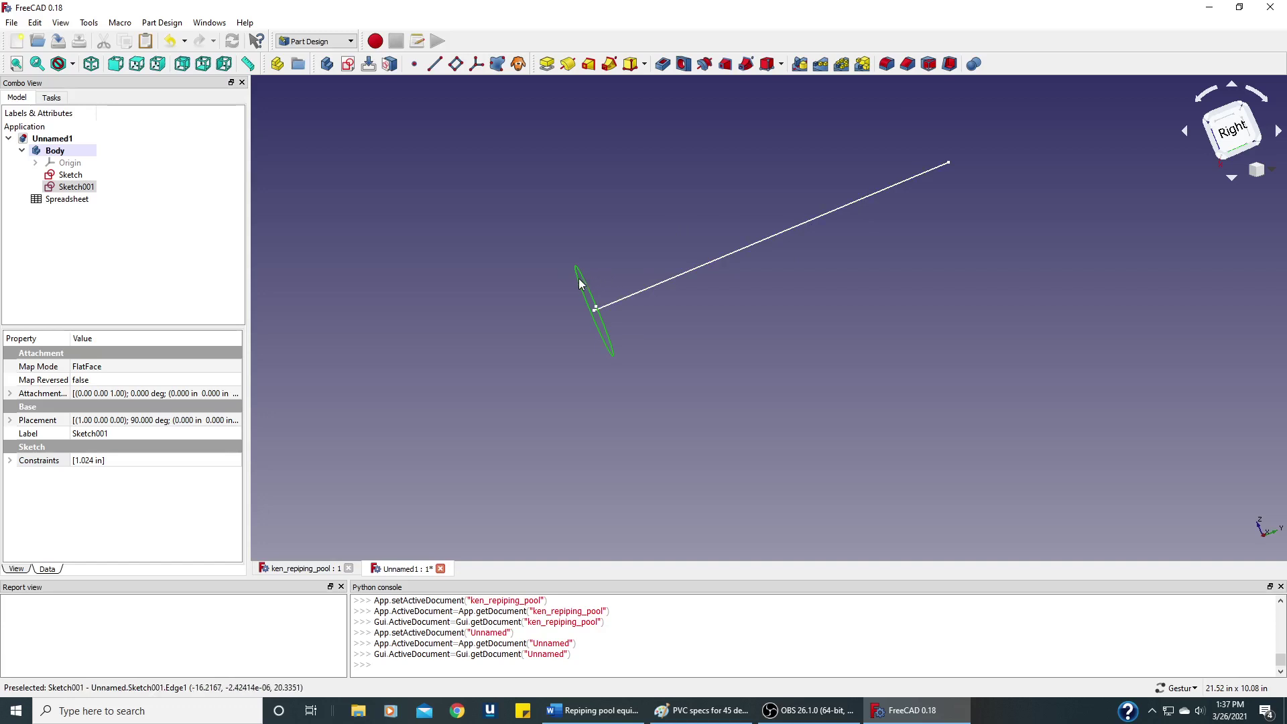
pyautogui.click(747, 64)
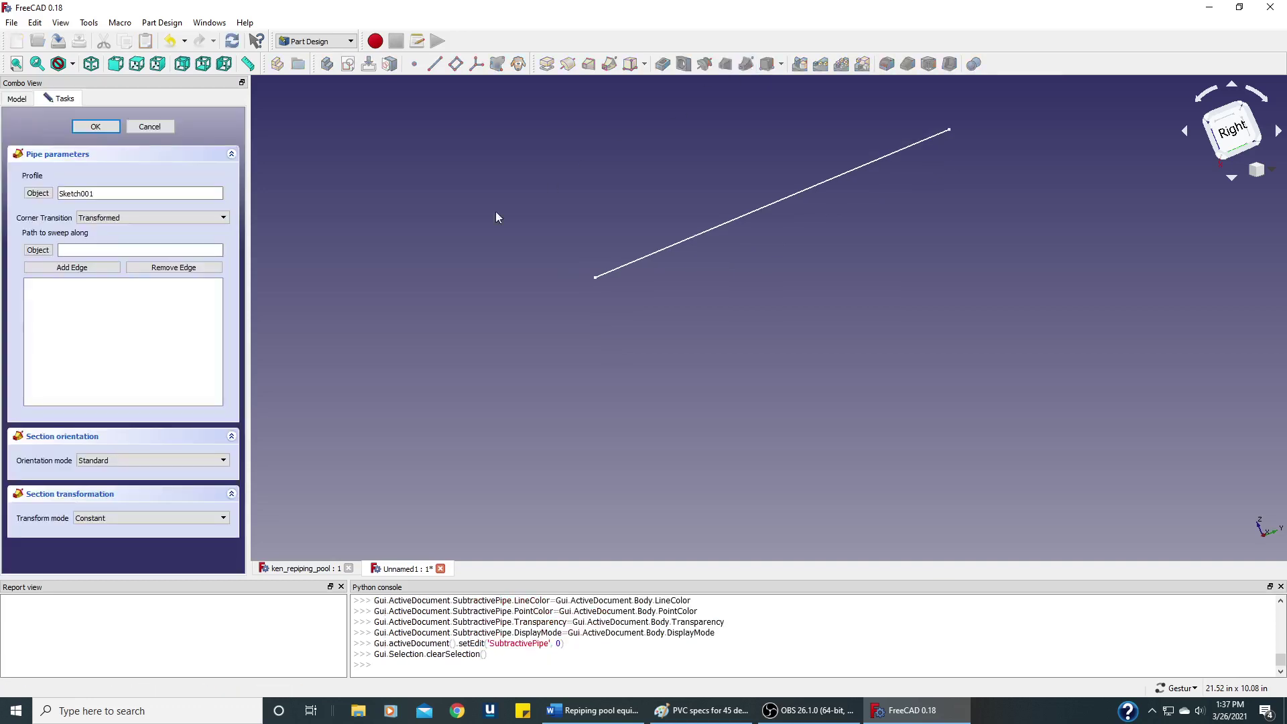
pyautogui.click(80, 267)
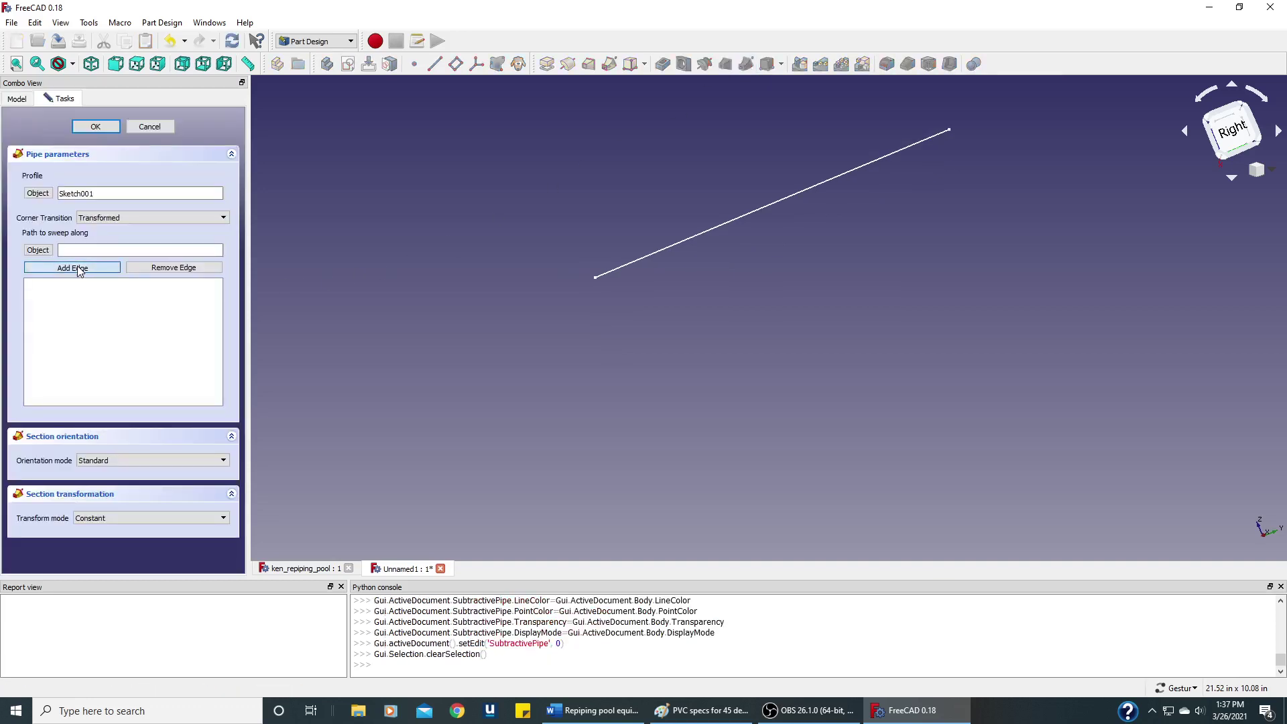
pyautogui.click(659, 250)
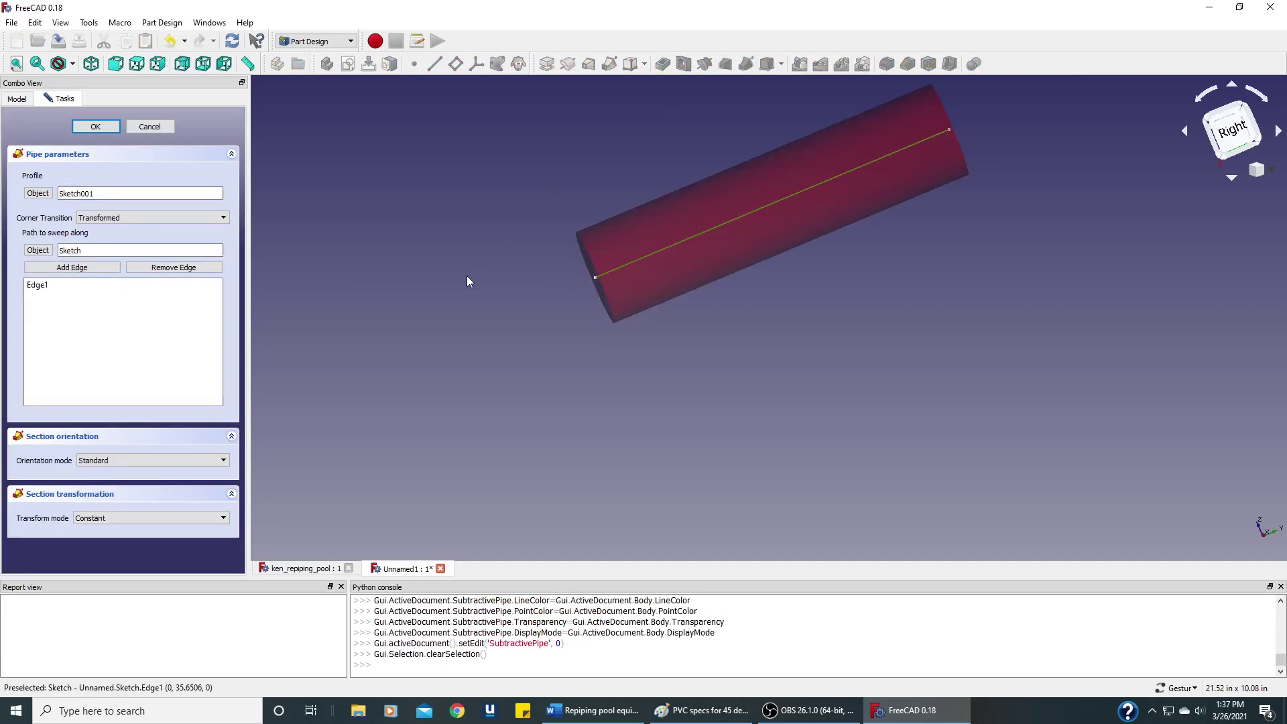
pyautogui.moveTo(466, 277); pyautogui.dragTo(422, 263)
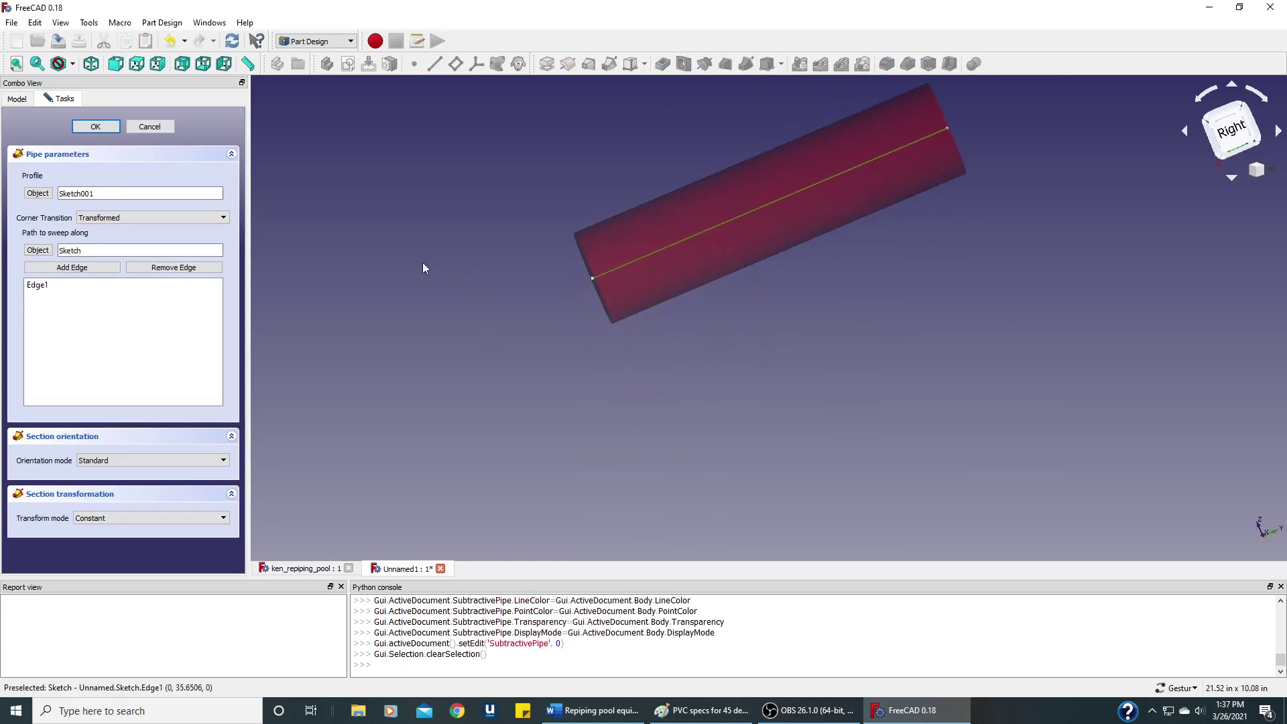
pyautogui.click(95, 127)
pyautogui.moveTo(553, 307); pyautogui.dragTo(468, 310)
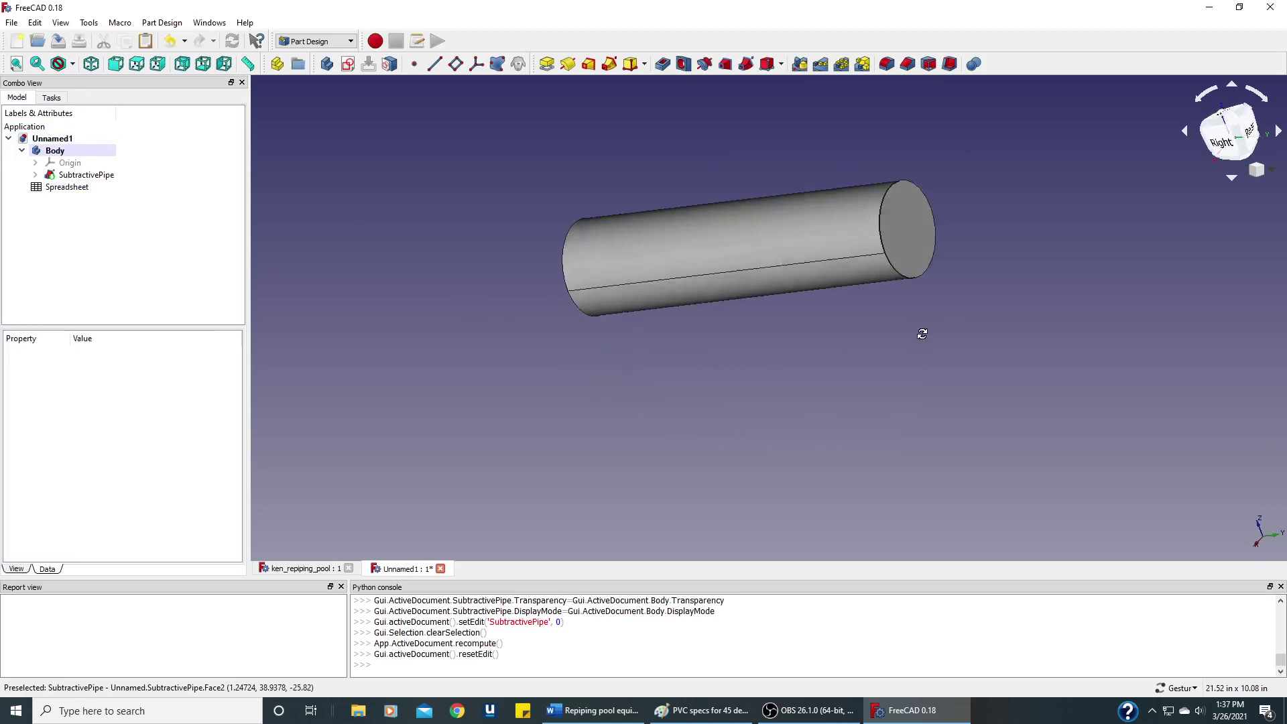
# Add a Thickness feature opening both end faces, with a 0.039 in wall
pyautogui.moveTo(923, 334); pyautogui.dragTo(918, 344)
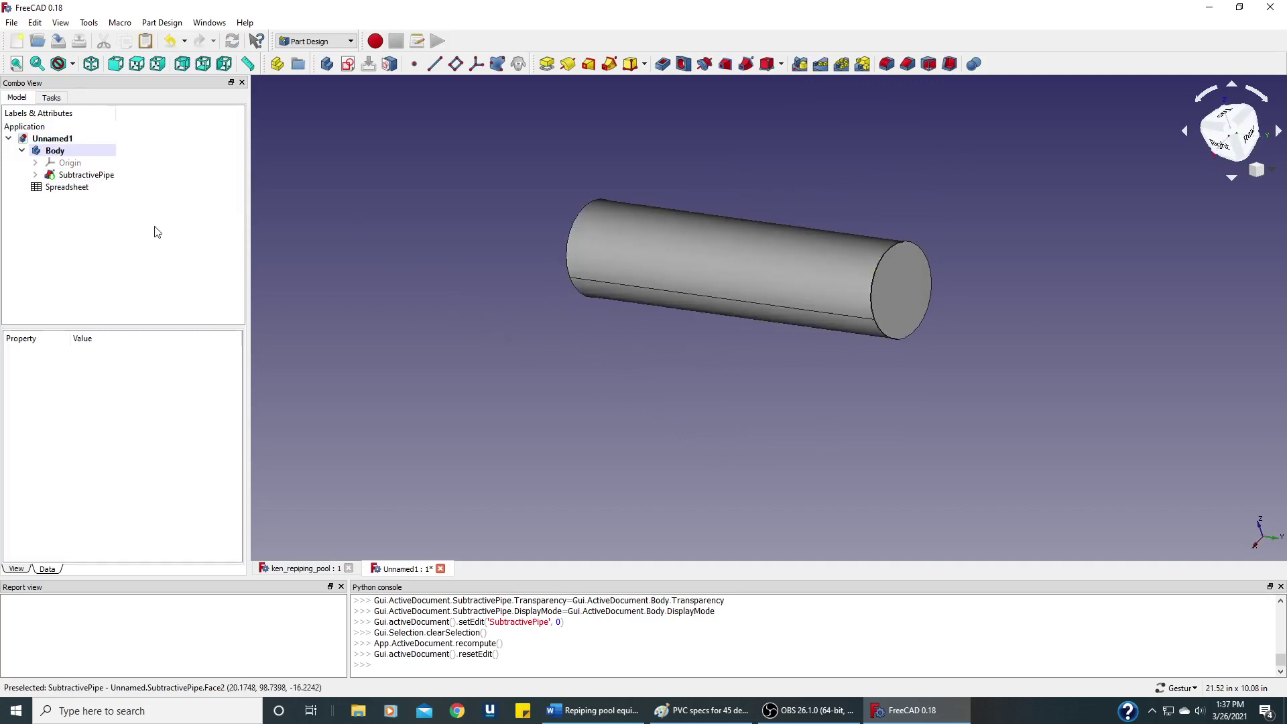
pyautogui.click(909, 300)
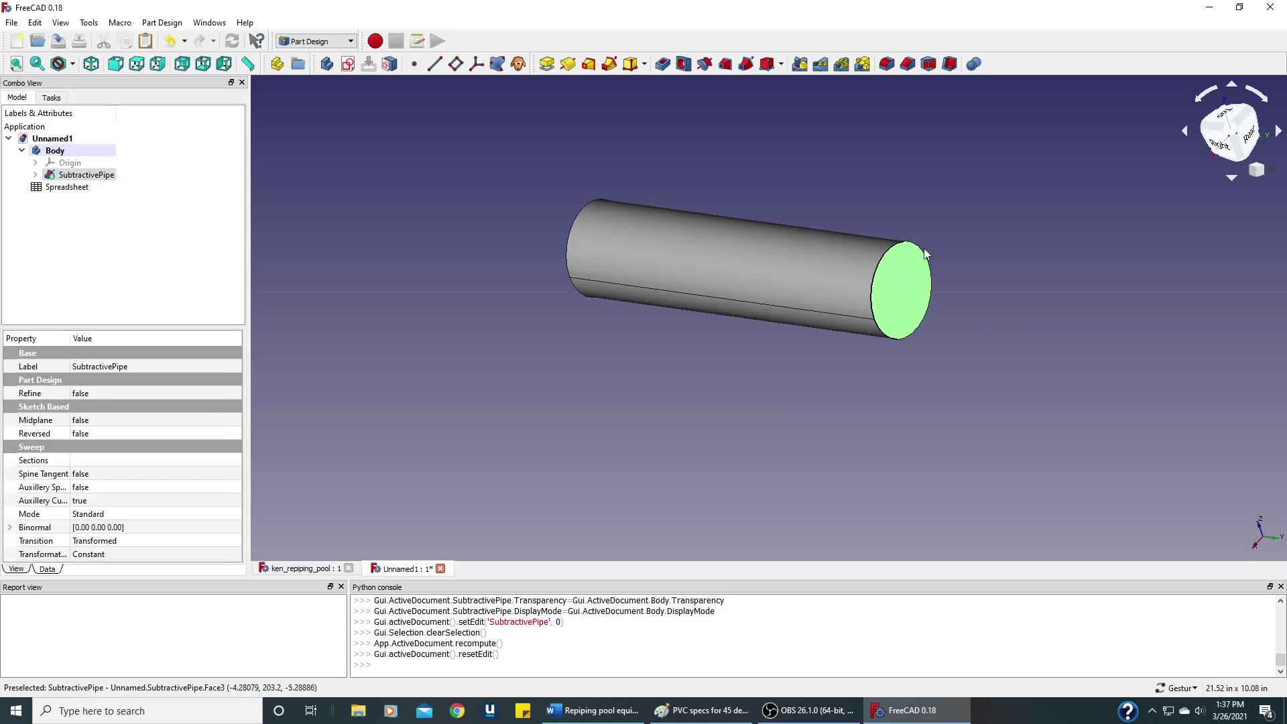
pyautogui.click(952, 65)
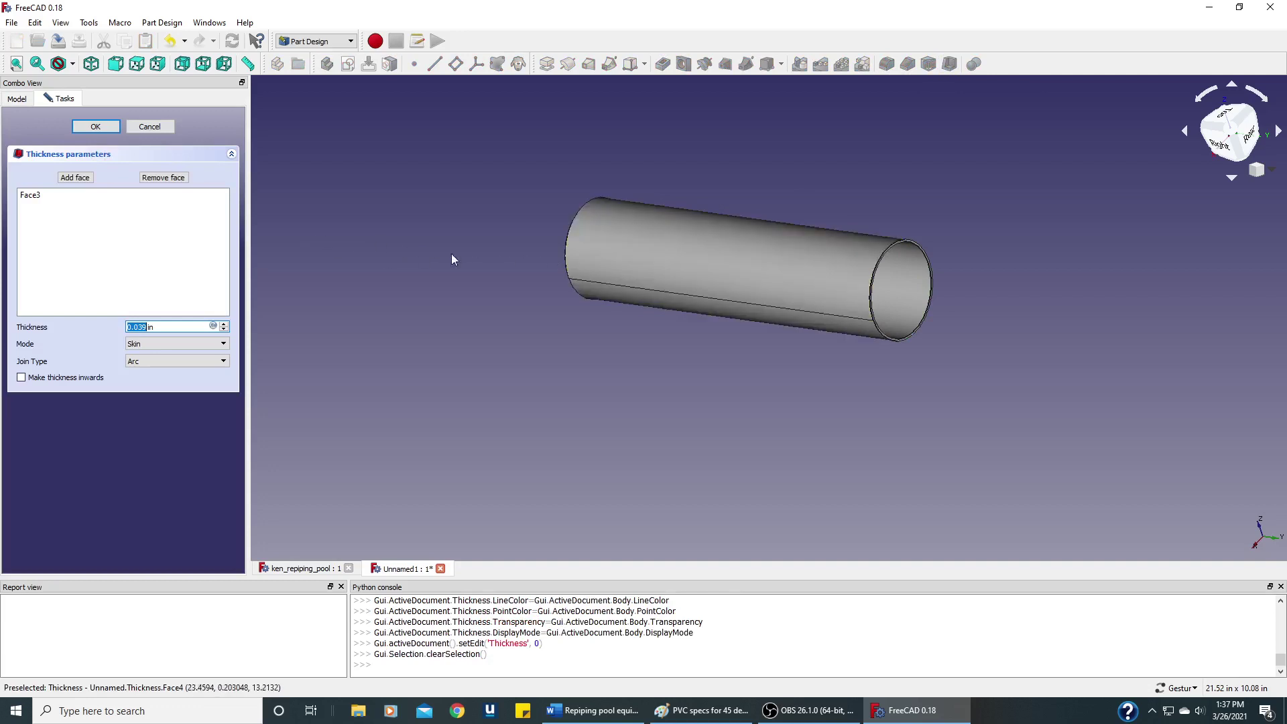
pyautogui.click(80, 181)
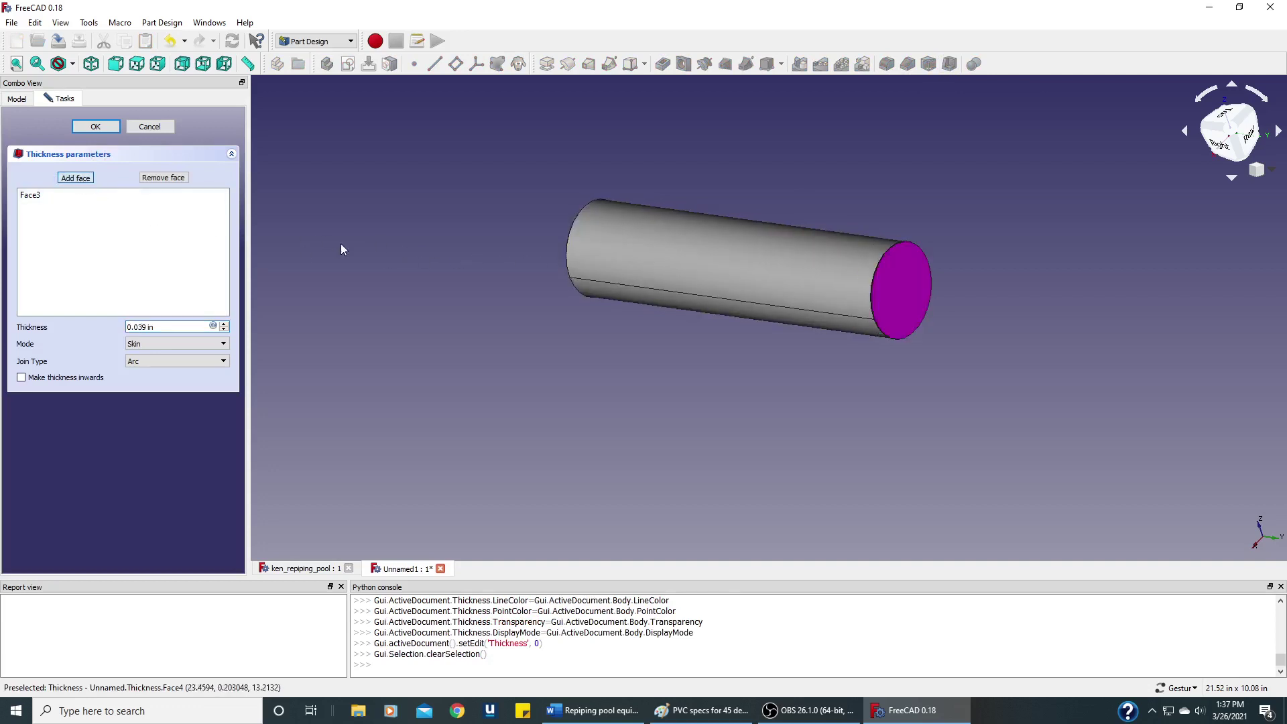
pyautogui.moveTo(421, 275); pyautogui.dragTo(604, 322)
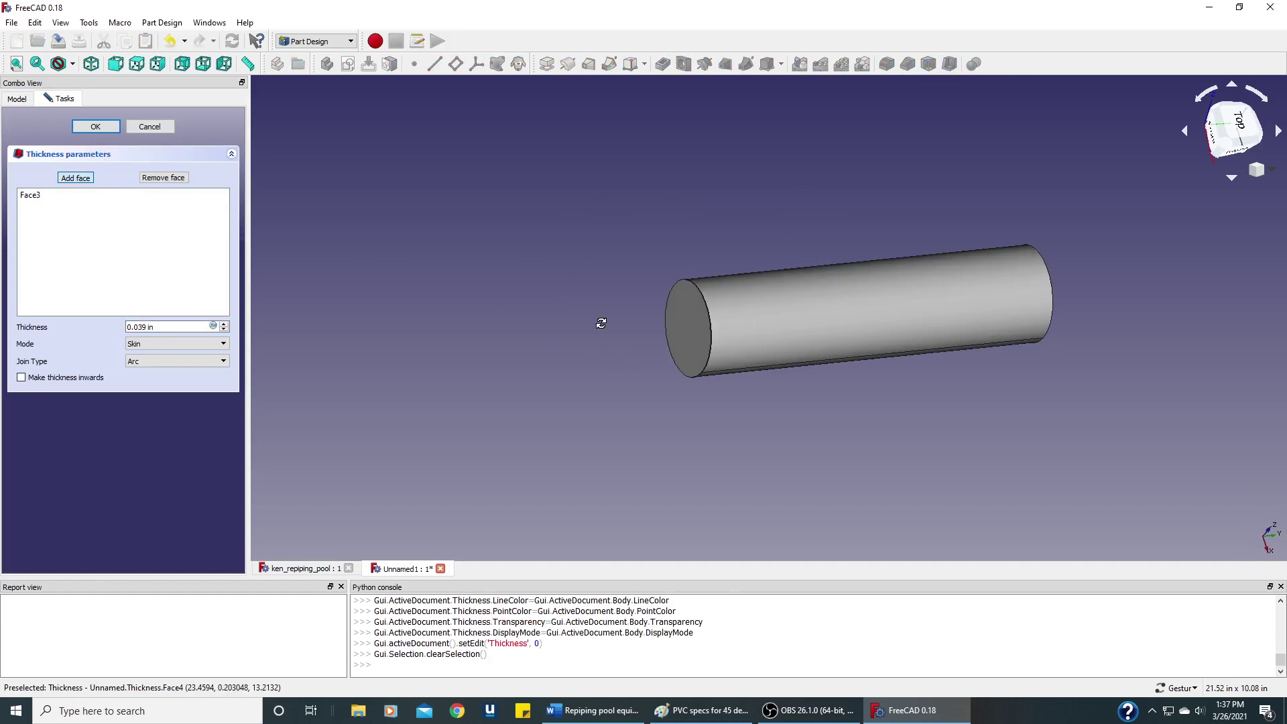
pyautogui.click(693, 343)
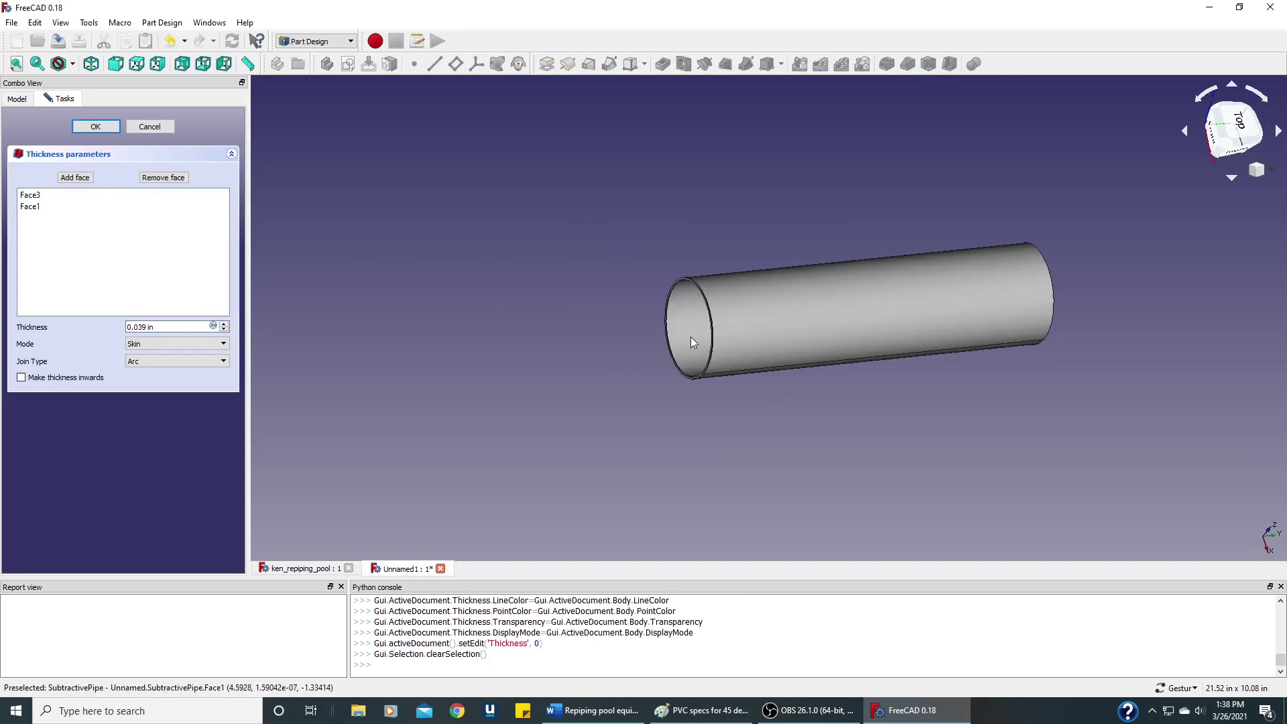
pyautogui.click(95, 127)
pyautogui.moveTo(735, 219); pyautogui.dragTo(360, 322)
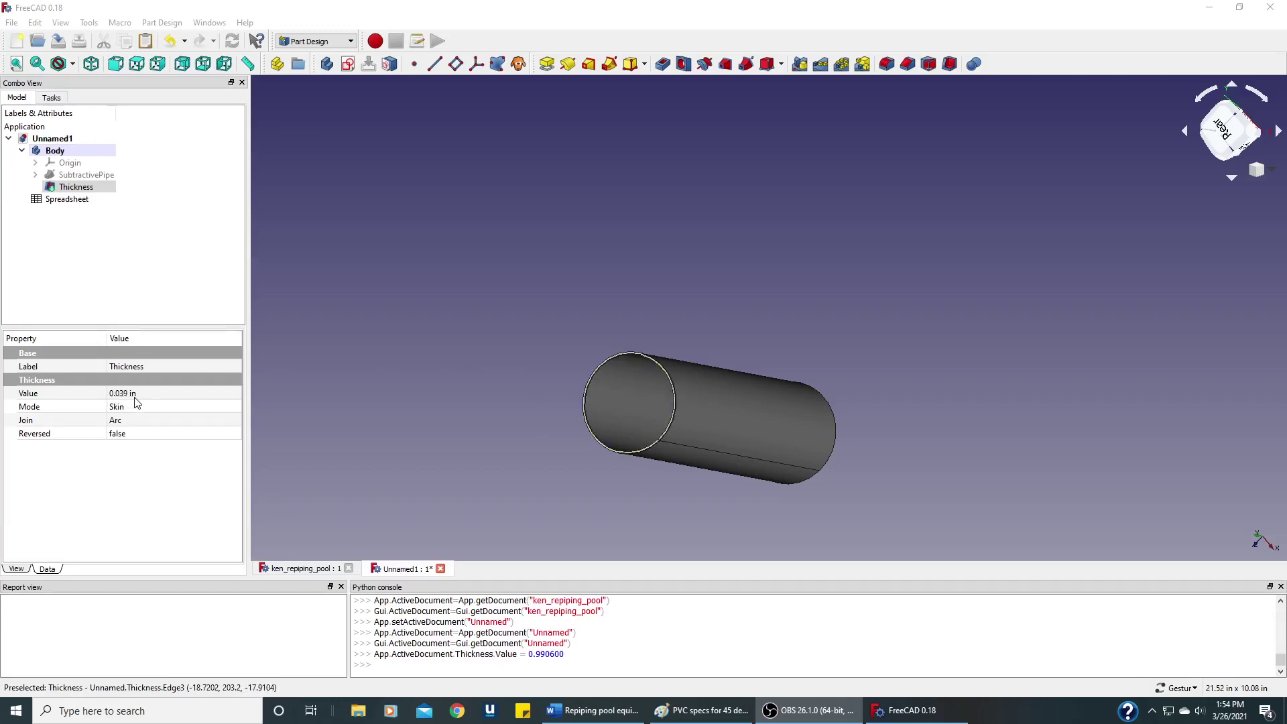
# Drive the Thickness value with Spreadsheet.WallThickness2inchPipe, giving a 0.164 in wall
pyautogui.click(125, 397)
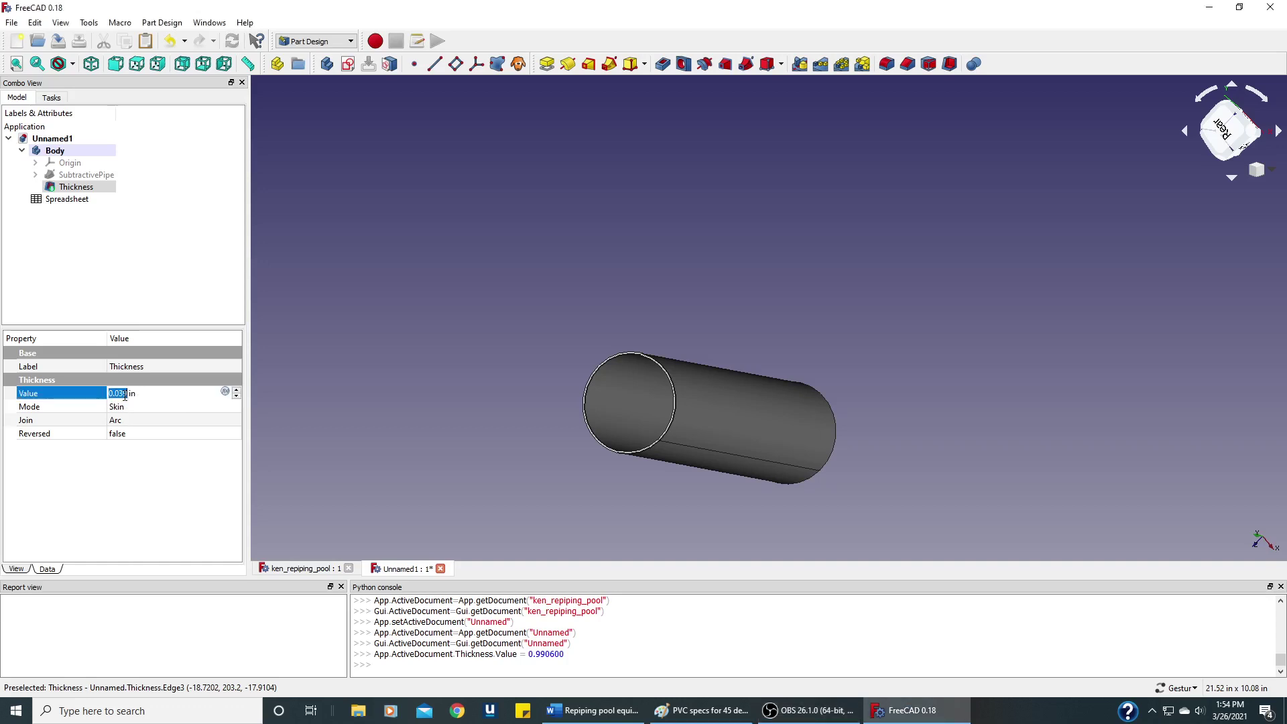
pyautogui.click(225, 392)
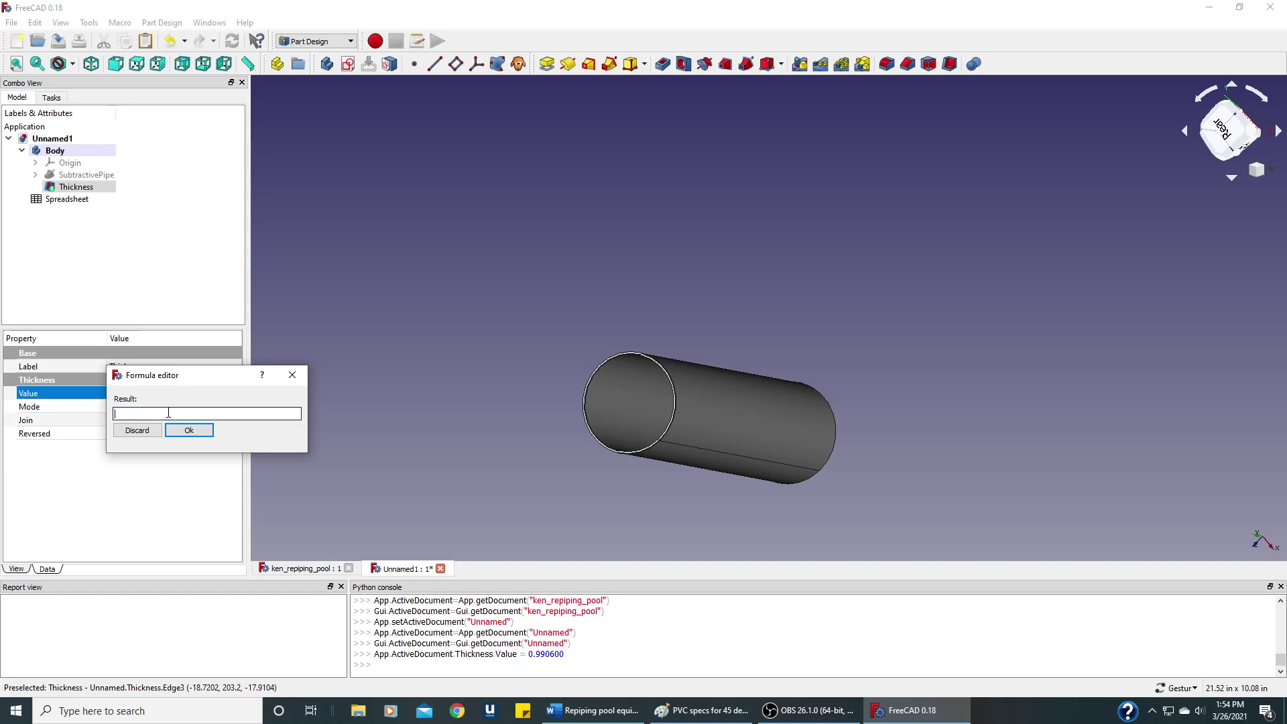
pyautogui.write('sp')
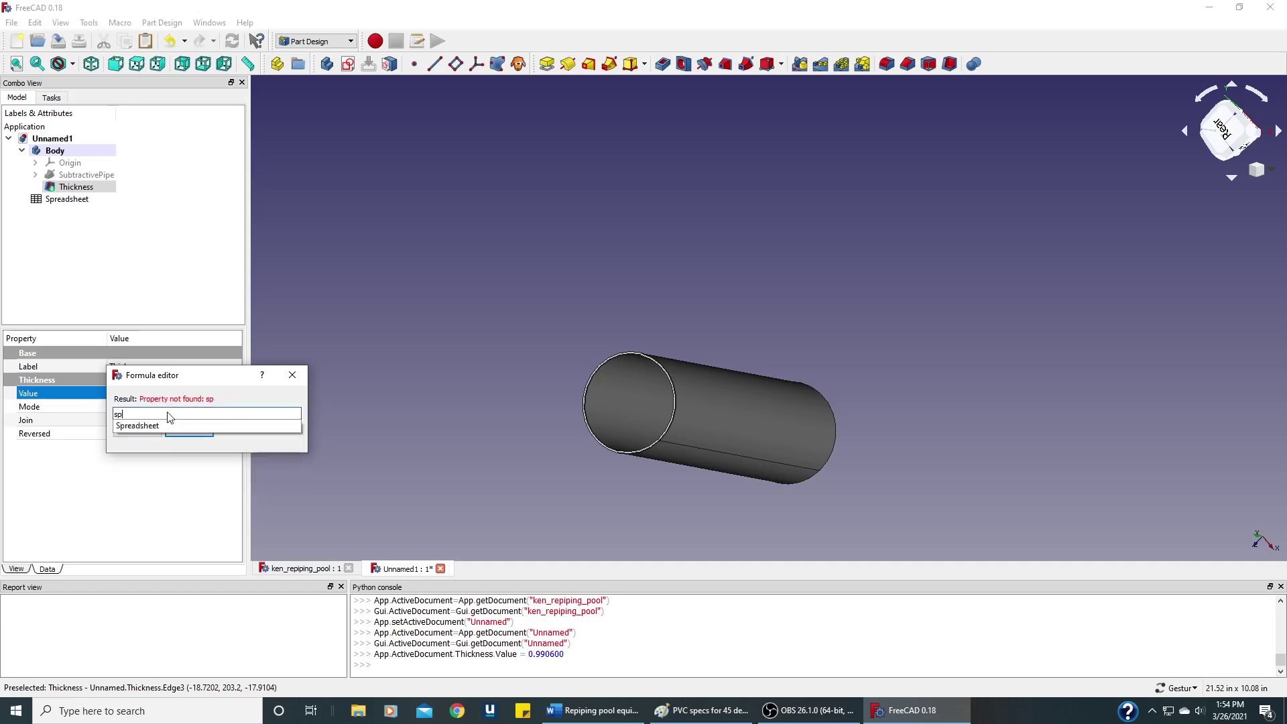
pyautogui.click(146, 427)
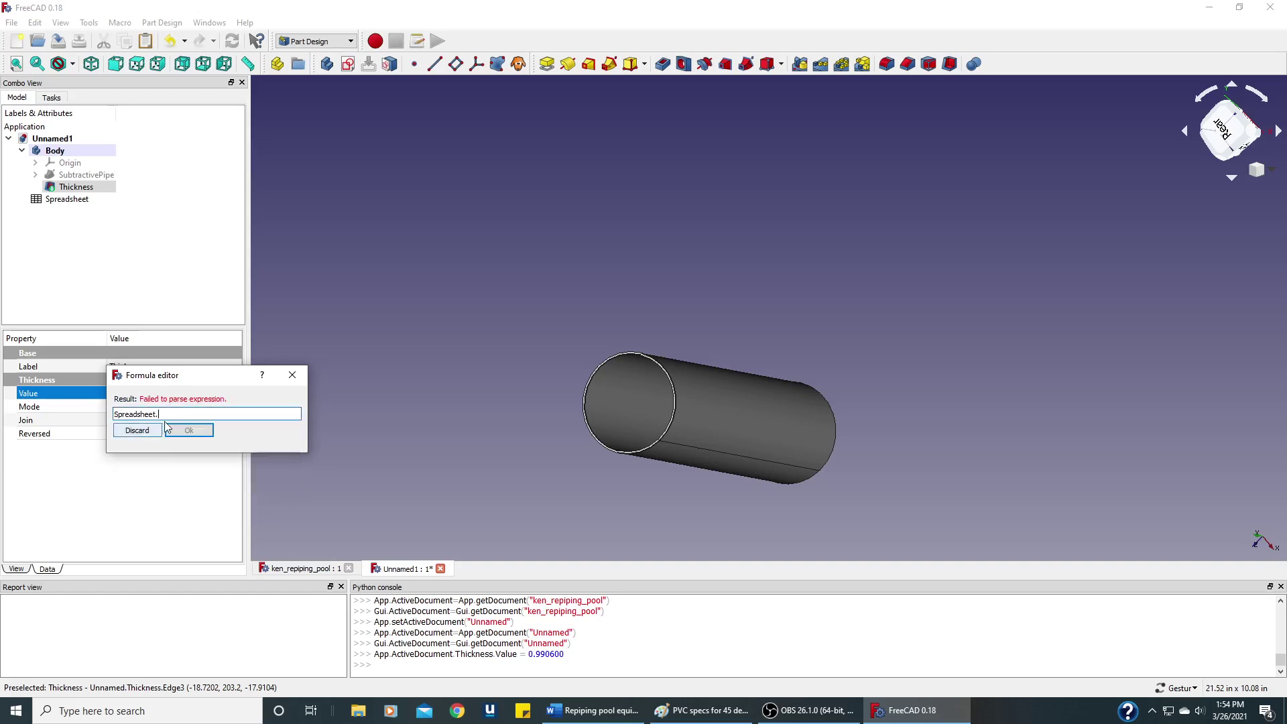
pyautogui.write('w')
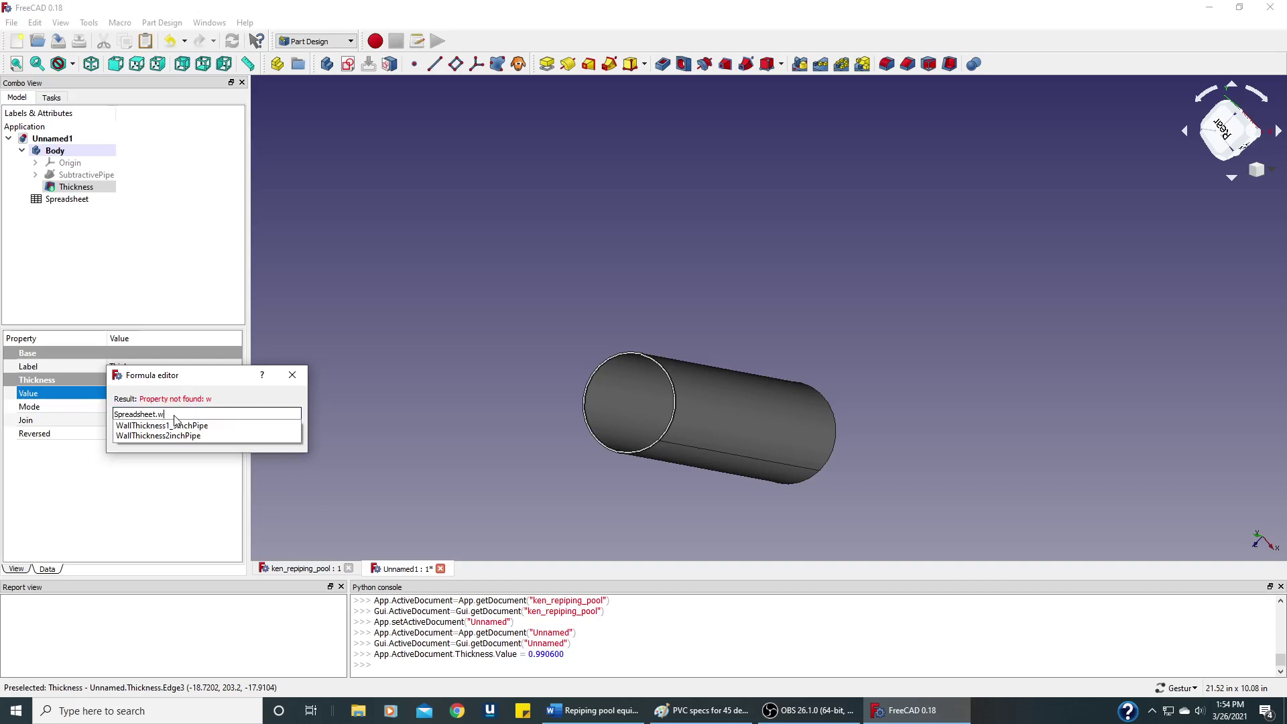
pyautogui.click(192, 436)
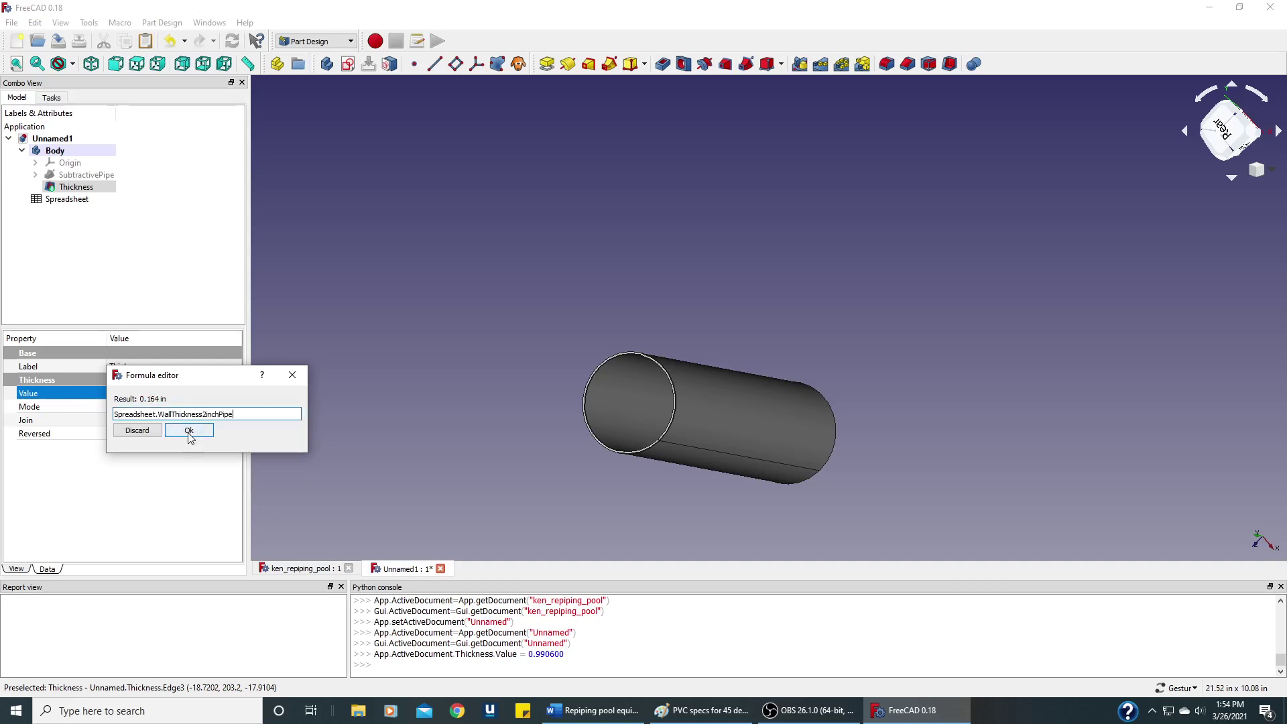
pyautogui.click(190, 432)
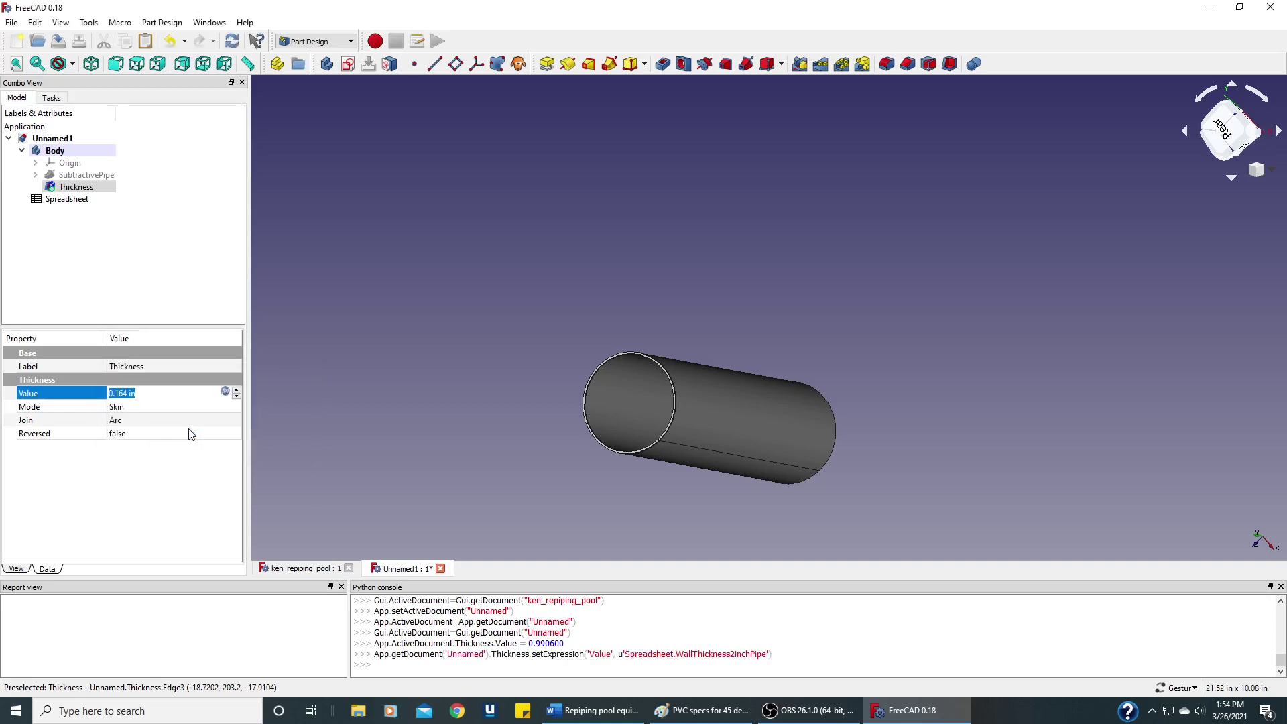
pyautogui.click(141, 409)
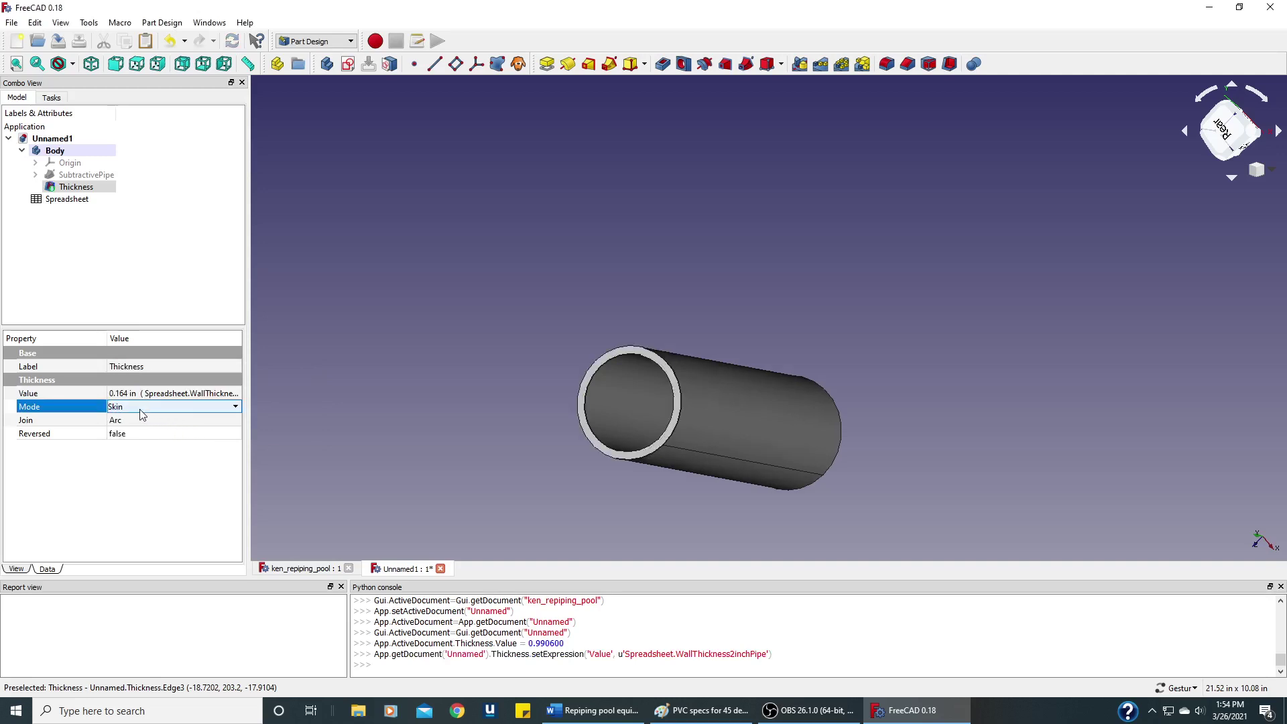
pyautogui.moveTo(576, 234); pyautogui.dragTo(432, 229)
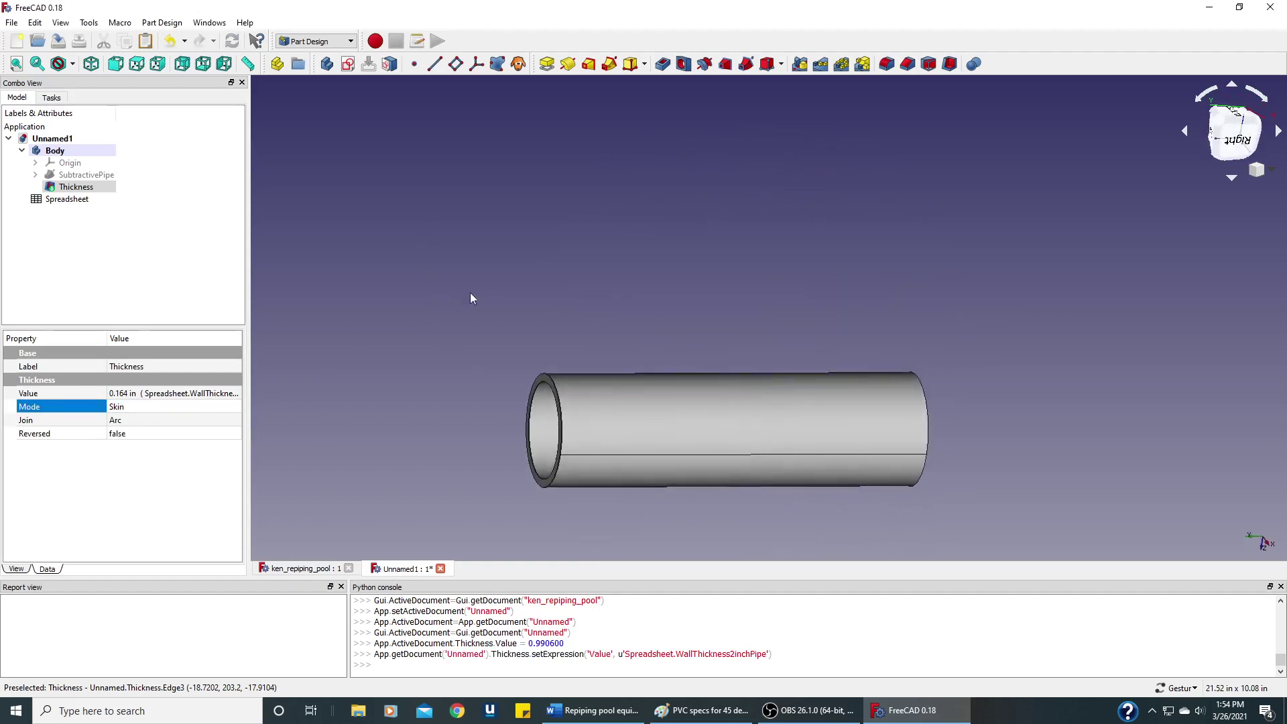